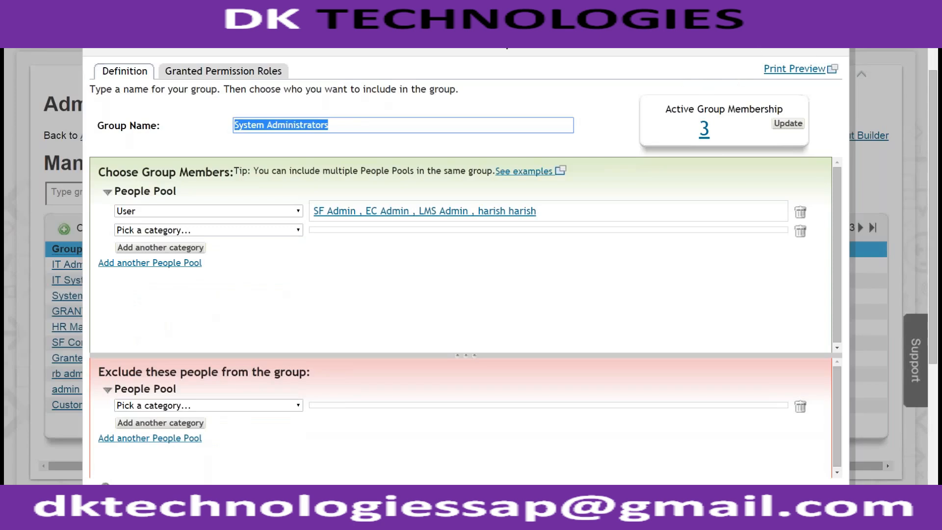
Step: Close the System Administrators group definition and return to Admin Tools
{"action": "left_click", "coordinate": [804, 86]}
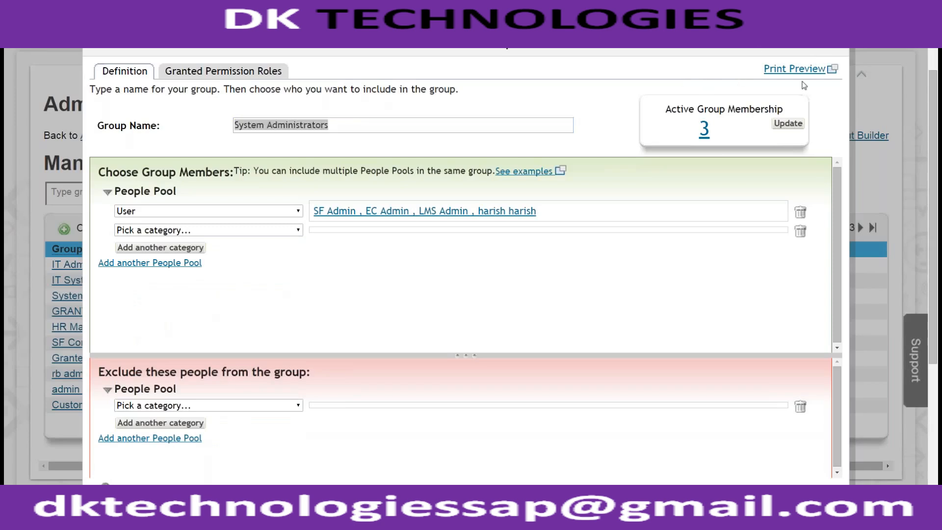
{"action": "left_click", "coordinate": [841, 52]}
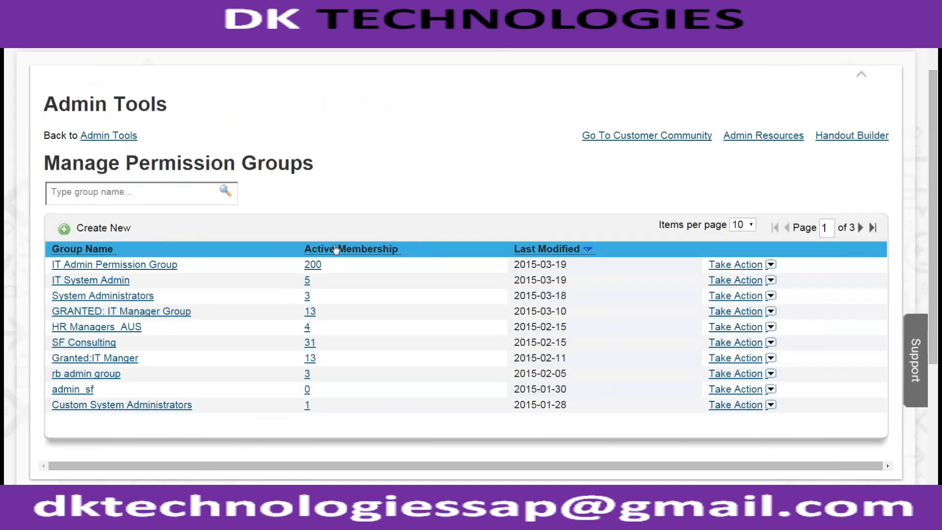
{"action": "left_click", "coordinate": [107, 136]}
Step: Go to Set User Permissions > Manage Permission Roles to show the Permission Role List
{"action": "scroll", "coordinate": [467, 358], "scroll_direction": "down", "scroll_amount": 5}
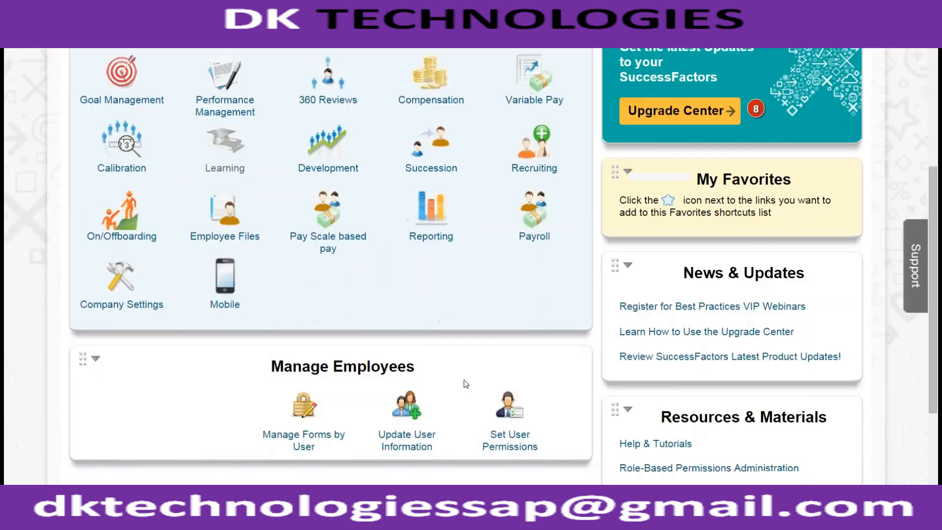
{"action": "mouse_move", "coordinate": [494, 406]}
{"action": "scroll", "coordinate": [495, 406], "scroll_direction": "down", "scroll_amount": 2}
{"action": "left_click", "coordinate": [555, 418]}
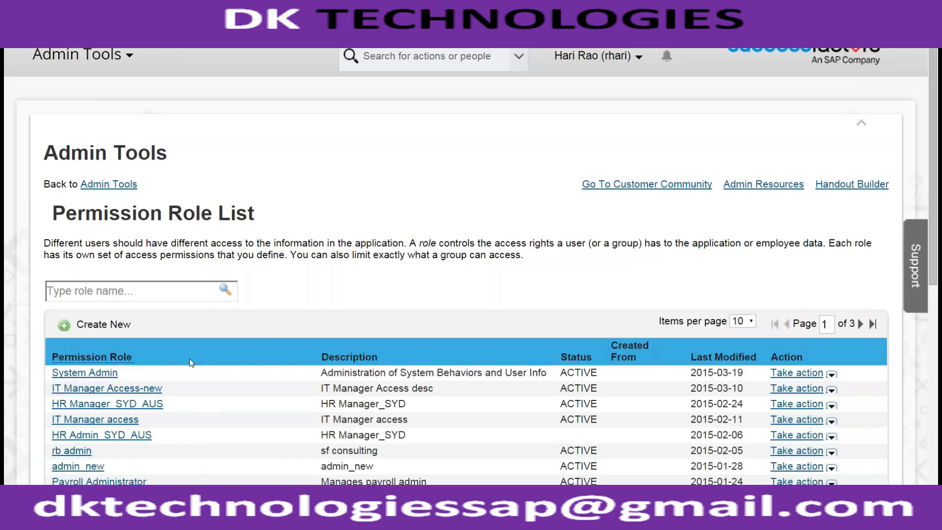
Step: Open the System Admin role's details and bring its 'Grant this role to' group list into view
{"action": "left_click", "coordinate": [78, 374]}
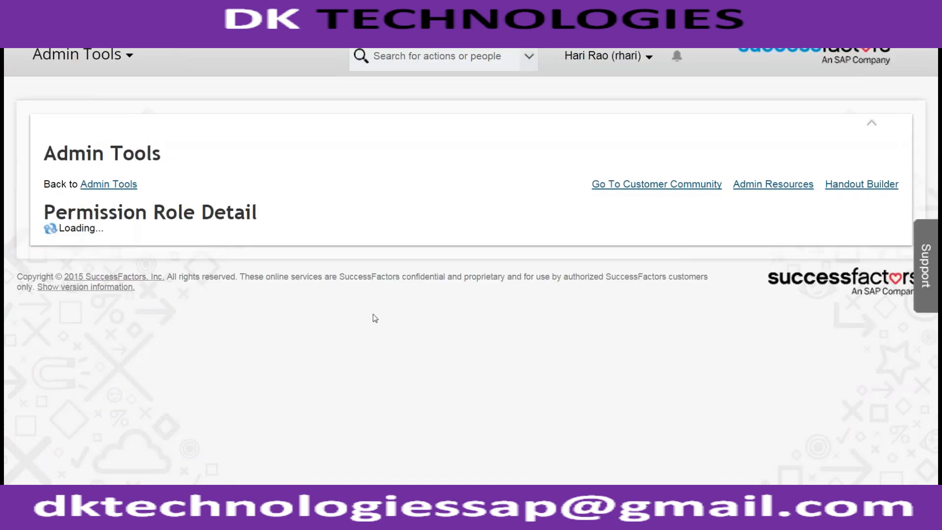
{"action": "scroll", "coordinate": [375, 321], "scroll_direction": "down", "scroll_amount": 10}
{"action": "left_click_drag", "start_coordinate": [798, 268], "coordinate": [800, 439]}
{"action": "scroll", "coordinate": [246, 337], "scroll_direction": "up", "scroll_amount": 2}
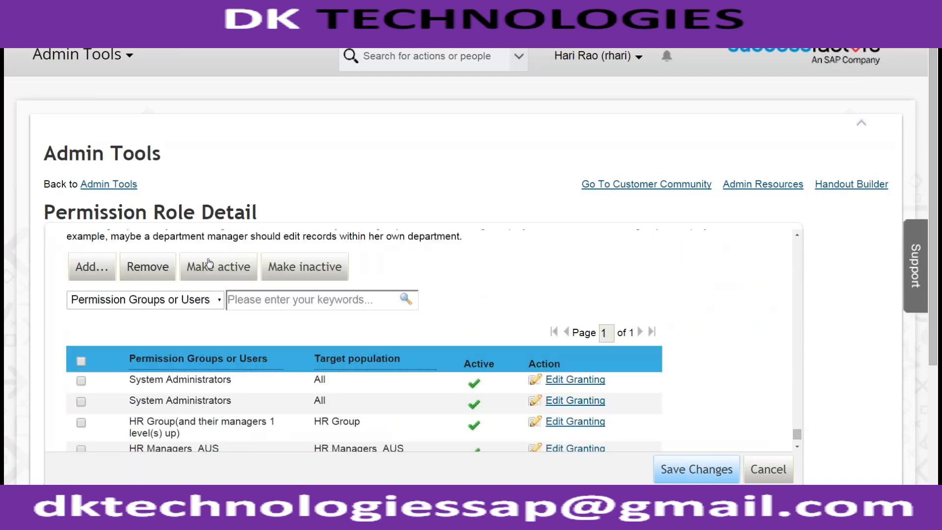
Step: Add a new System Admin grant with grantee type 'Permission Group...' and open the Groups picker
{"action": "left_click", "coordinate": [92, 268]}
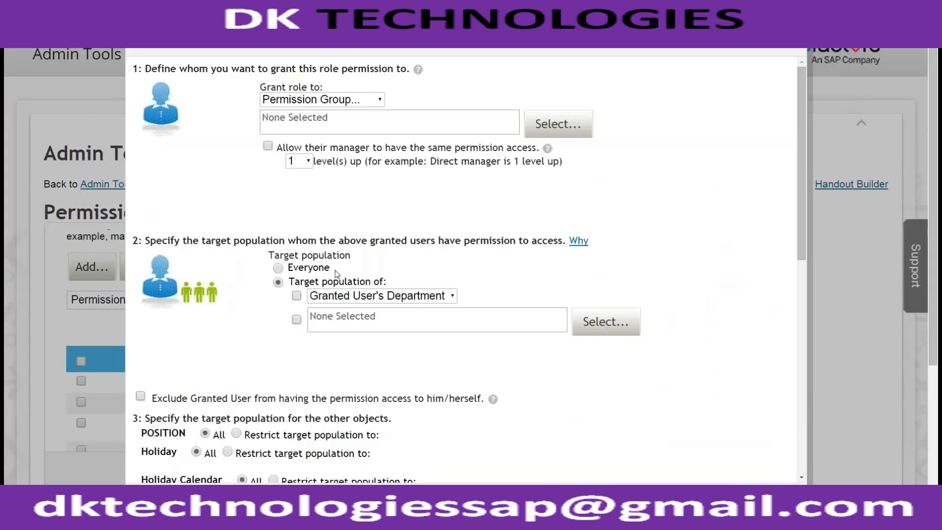
{"action": "left_click", "coordinate": [308, 100]}
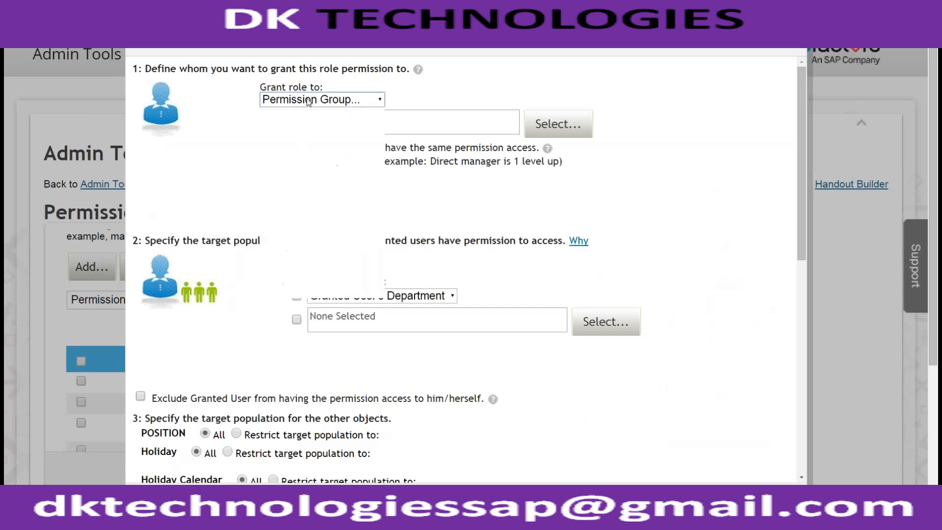
{"action": "left_click", "coordinate": [309, 102]}
{"action": "left_click_drag", "start_coordinate": [178, 70], "coordinate": [369, 70]}
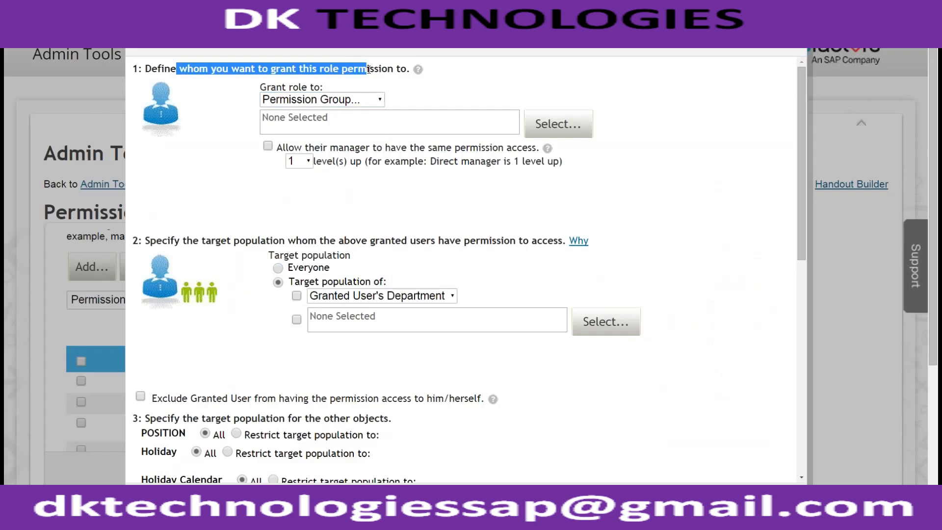
{"action": "left_click", "coordinate": [341, 102]}
{"action": "left_click", "coordinate": [332, 116]}
{"action": "left_click", "coordinate": [332, 129]}
{"action": "left_click", "coordinate": [537, 128]}
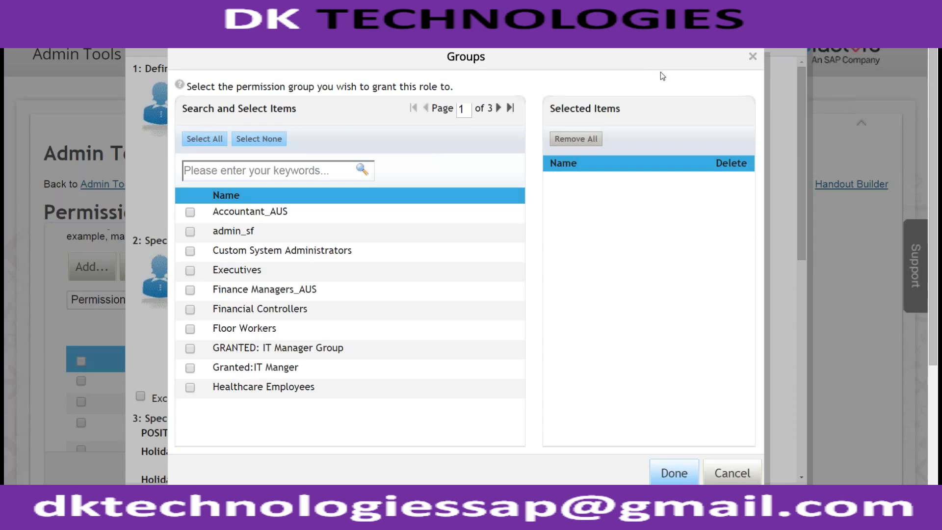
Step: Grant the System Admin role to Accountant_AUS with target population All
{"action": "key", "text": "XF86AudioRaiseVolume"}
{"action": "left_click", "coordinate": [191, 213]}
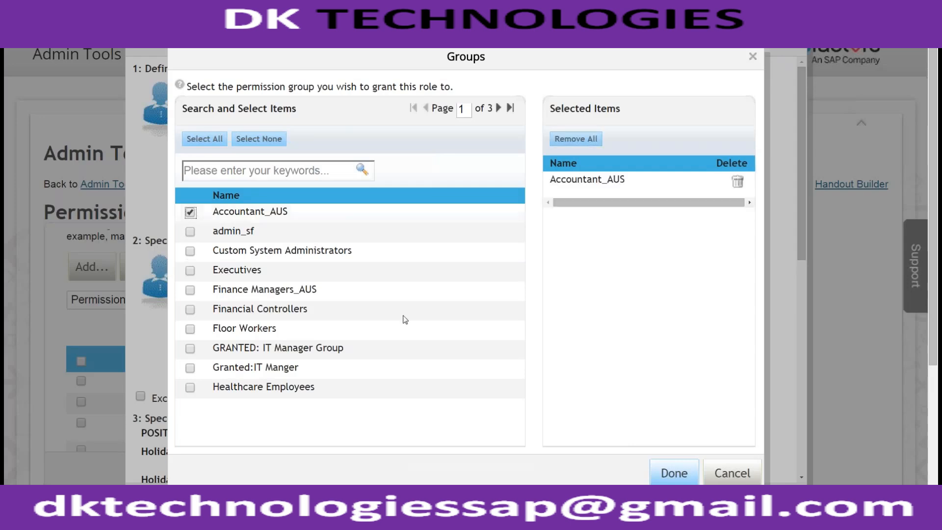
{"action": "left_click", "coordinate": [664, 476]}
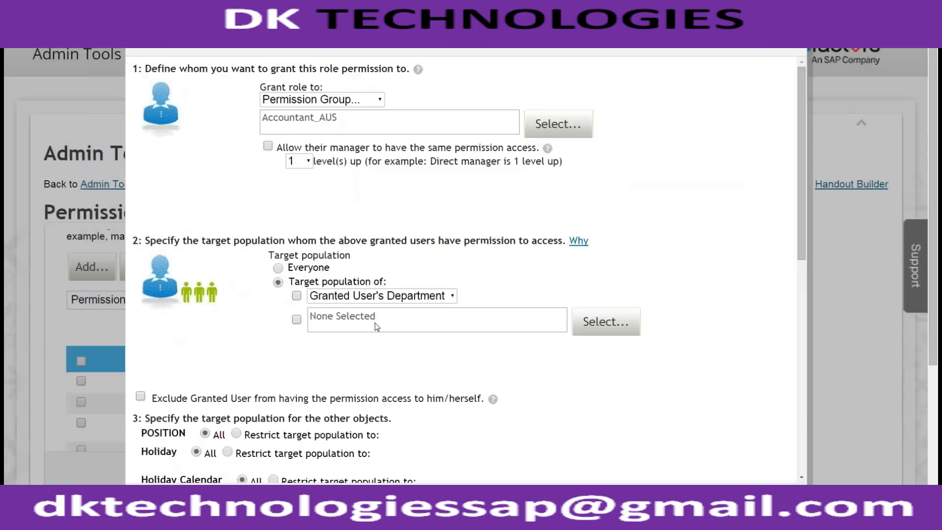
{"action": "scroll", "coordinate": [442, 273], "scroll_direction": "down", "scroll_amount": 10}
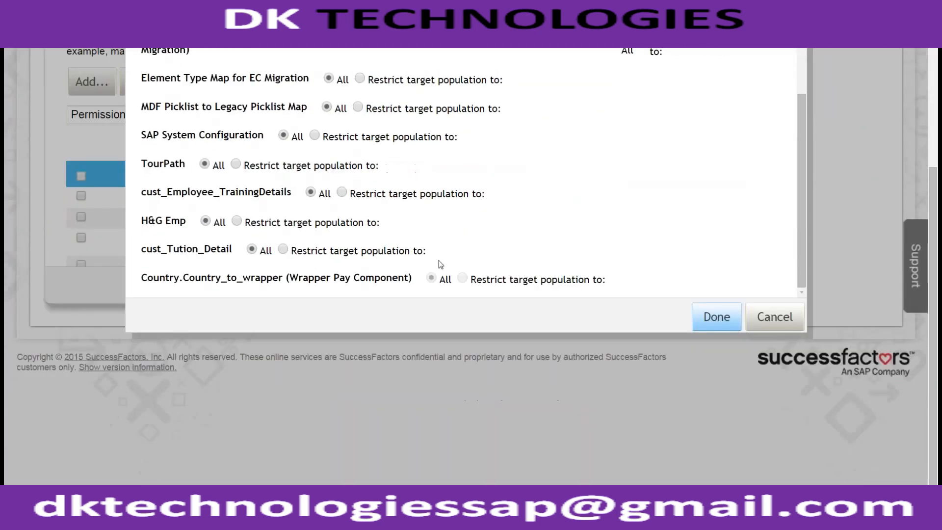
{"action": "left_click", "coordinate": [714, 319]}
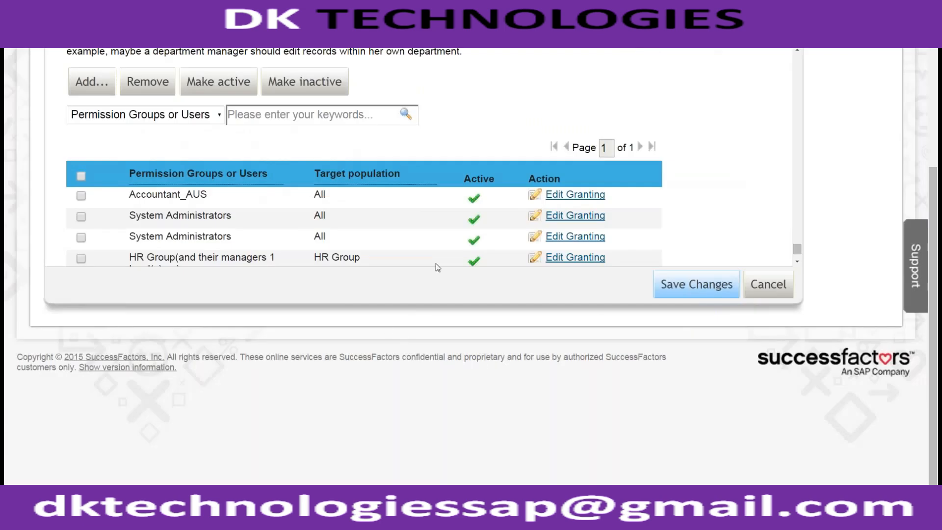
Step: Remove the HR Managers_AUS grant from System Admin and scroll the detail panel back to the top
{"action": "scroll", "coordinate": [430, 259], "scroll_direction": "down", "scroll_amount": 2}
{"action": "left_click_drag", "start_coordinate": [131, 189], "coordinate": [228, 185]}
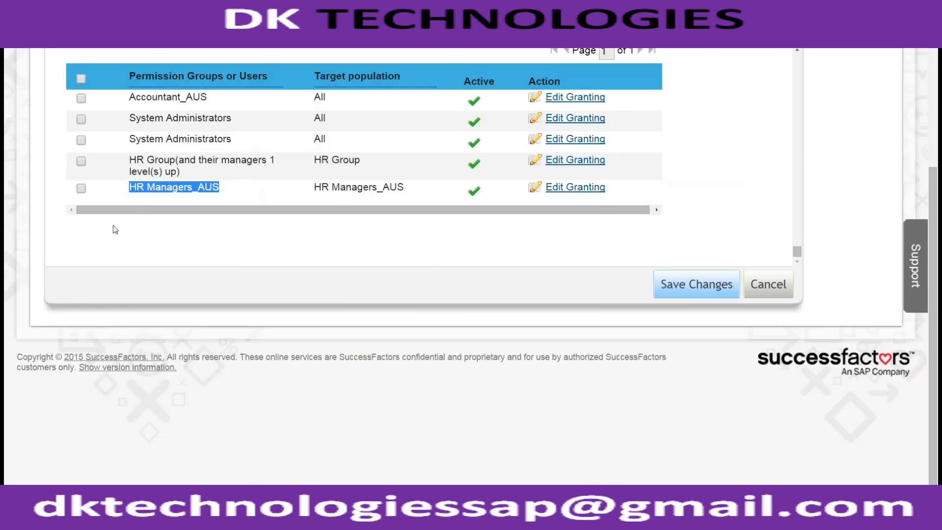
{"action": "left_click", "coordinate": [81, 188]}
{"action": "scroll", "coordinate": [471, 242], "scroll_direction": "up", "scroll_amount": 2}
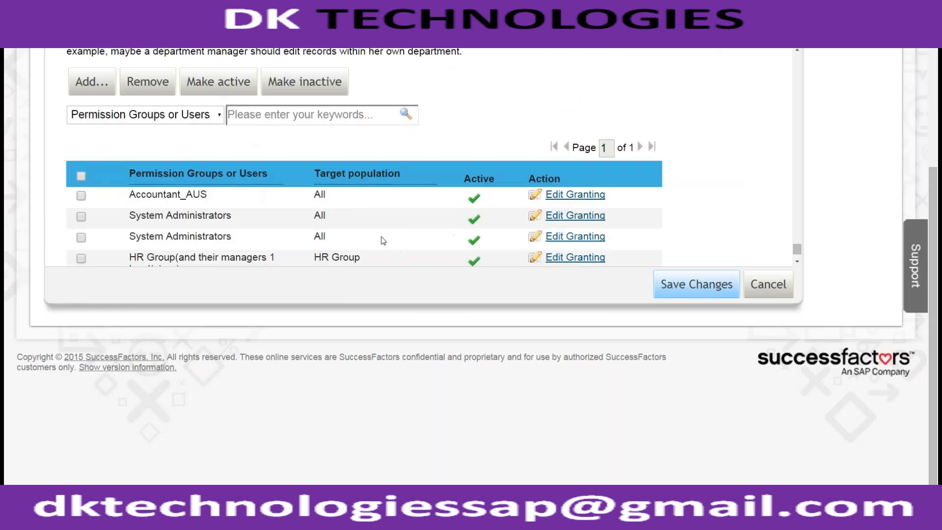
{"action": "scroll", "coordinate": [145, 112], "scroll_direction": "down", "scroll_amount": 2}
{"action": "scroll", "coordinate": [135, 141], "scroll_direction": "up", "scroll_amount": 4}
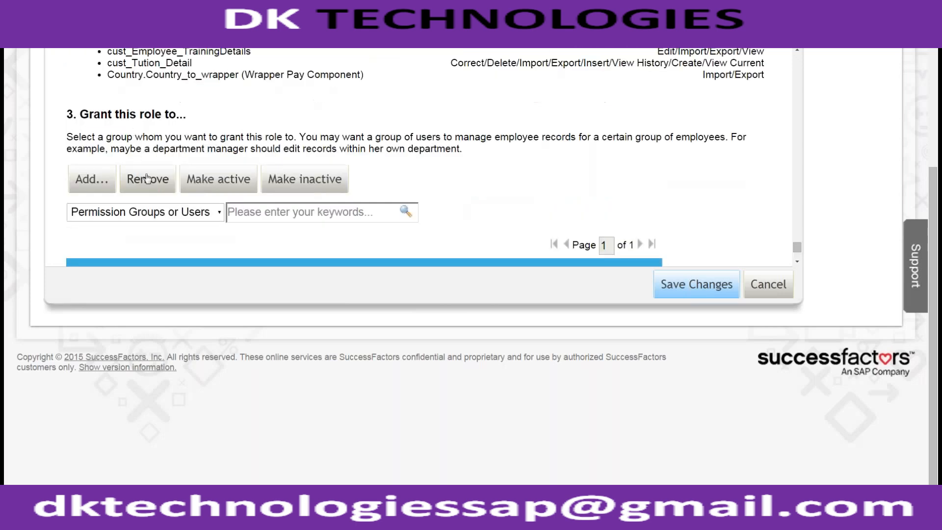
{"action": "scroll", "coordinate": [278, 198], "scroll_direction": "down", "scroll_amount": 4}
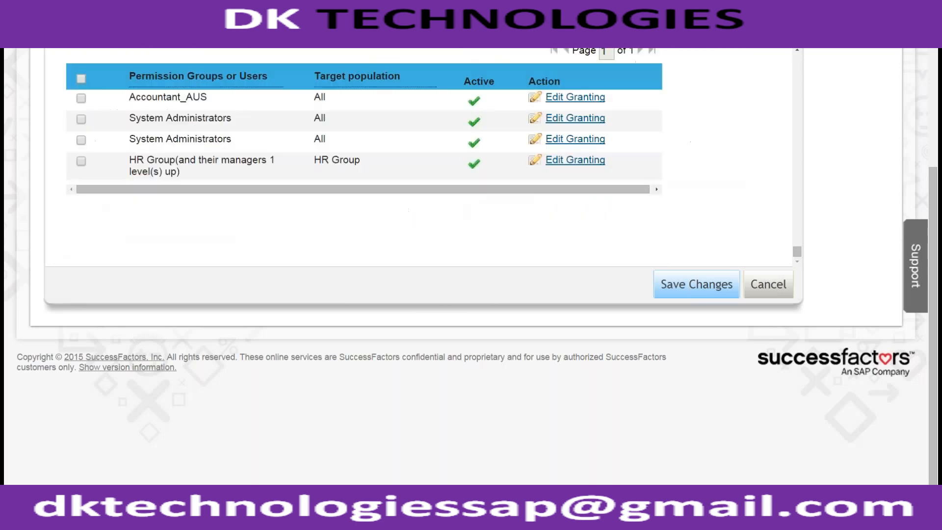
{"action": "scroll", "coordinate": [208, 214], "scroll_direction": "up", "scroll_amount": 1}
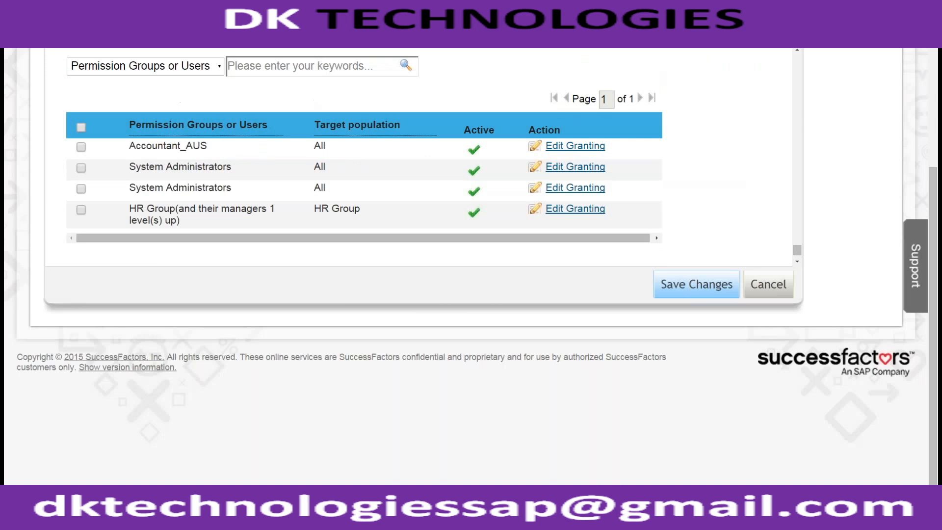
{"action": "scroll", "coordinate": [417, 157], "scroll_direction": "up", "scroll_amount": 10}
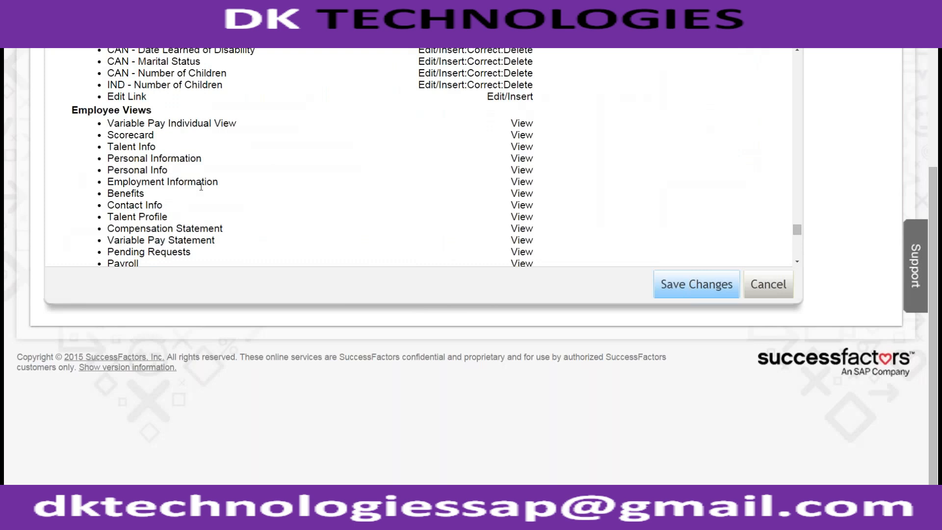
{"action": "scroll", "coordinate": [200, 186], "scroll_direction": "up", "scroll_amount": 15}
{"action": "scroll", "coordinate": [319, 157], "scroll_direction": "up", "scroll_amount": 10}
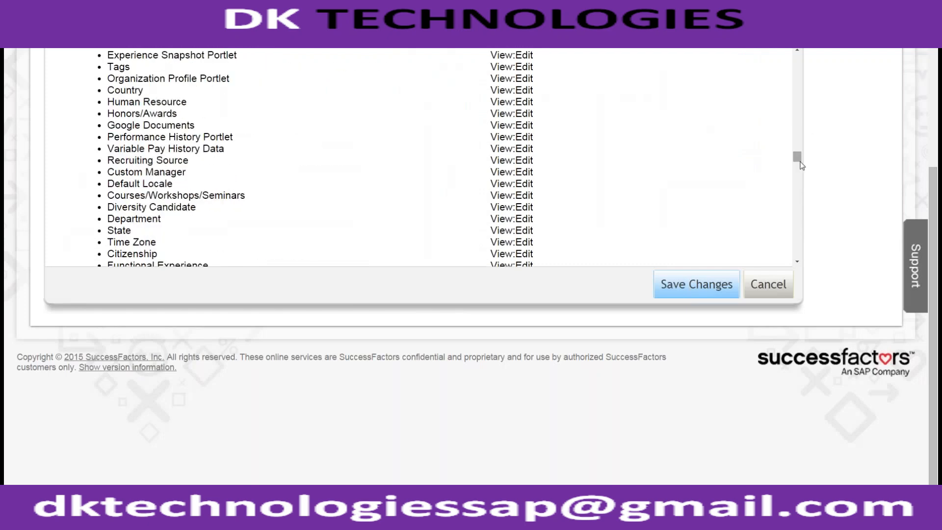
{"action": "scroll", "coordinate": [563, 103], "scroll_direction": "up", "scroll_amount": 20}
{"action": "scroll", "coordinate": [548, 111], "scroll_direction": "up", "scroll_amount": 4}
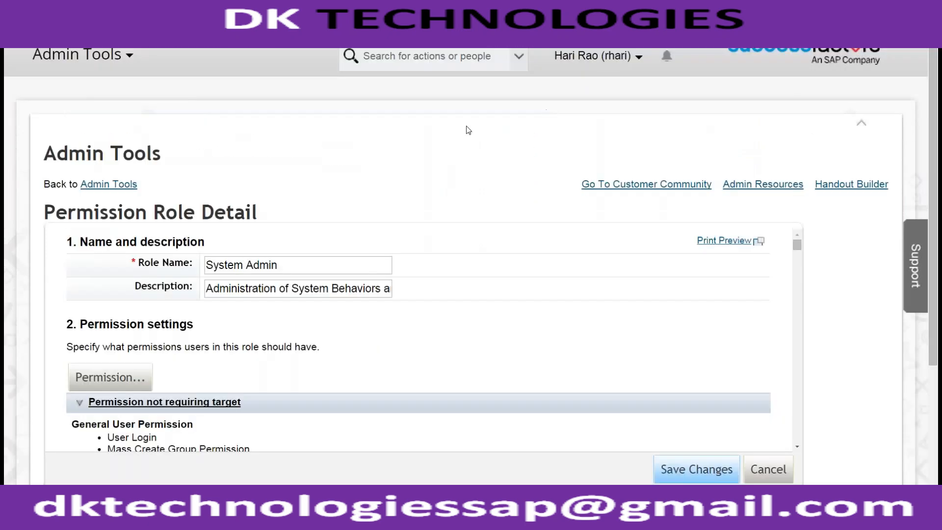
Step: From Admin Tools, go to Set User Permissions > Manage Permission Groups
{"action": "left_click", "coordinate": [119, 185]}
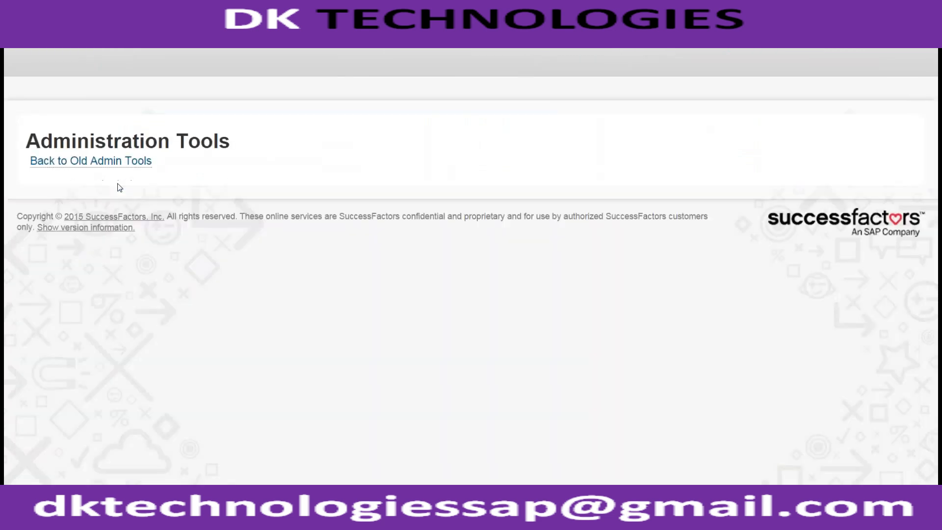
{"action": "scroll", "coordinate": [349, 172], "scroll_direction": "down", "scroll_amount": 6}
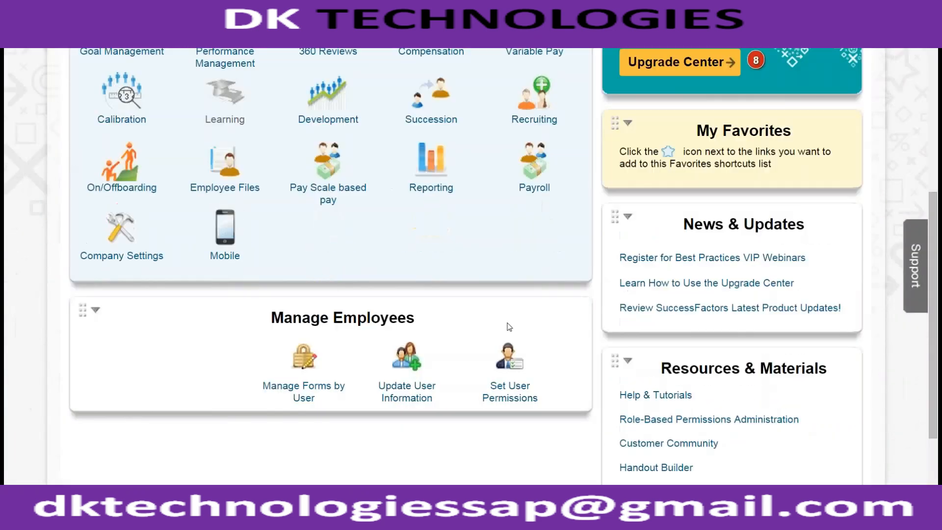
{"action": "left_click", "coordinate": [513, 372]}
{"action": "scroll", "coordinate": [480, 432], "scroll_direction": "down", "scroll_amount": 2}
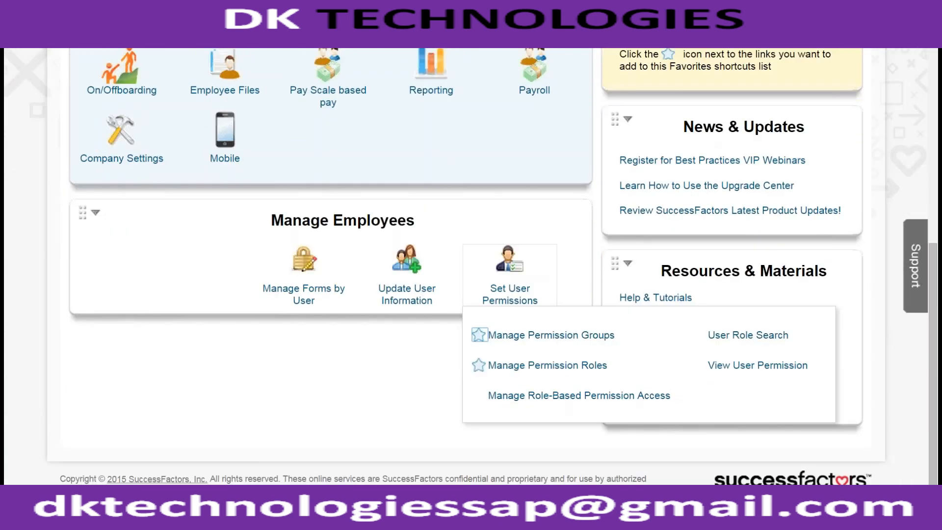
{"action": "left_click", "coordinate": [528, 335]}
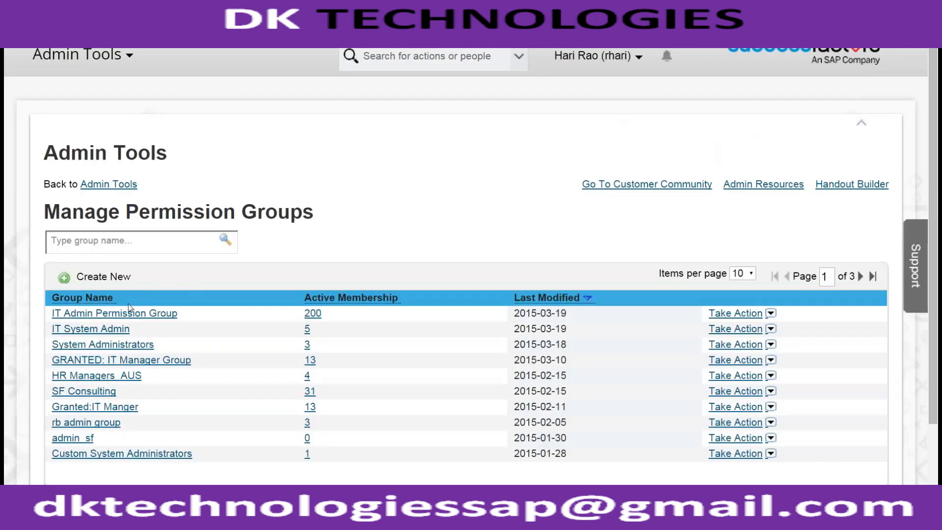
Step: Add the new user by username to IT System Admin's members, bringing active members to 6
{"action": "left_click", "coordinate": [90, 329]}
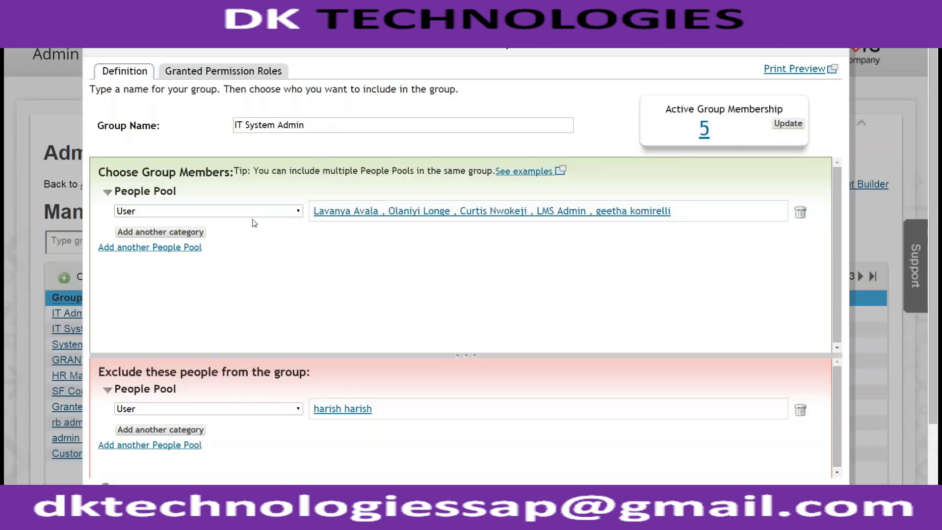
{"action": "left_click", "coordinate": [327, 212]}
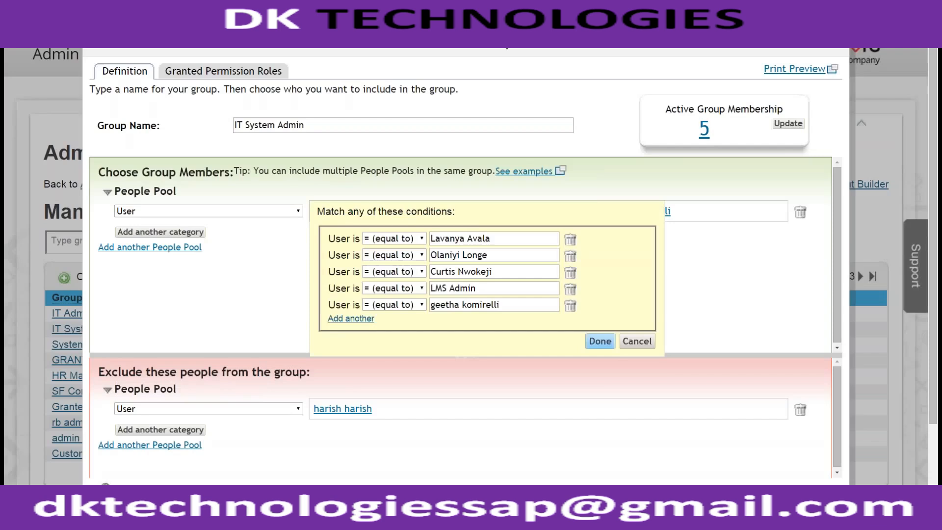
{"action": "left_click", "coordinate": [364, 320]}
{"action": "left_click", "coordinate": [468, 322]}
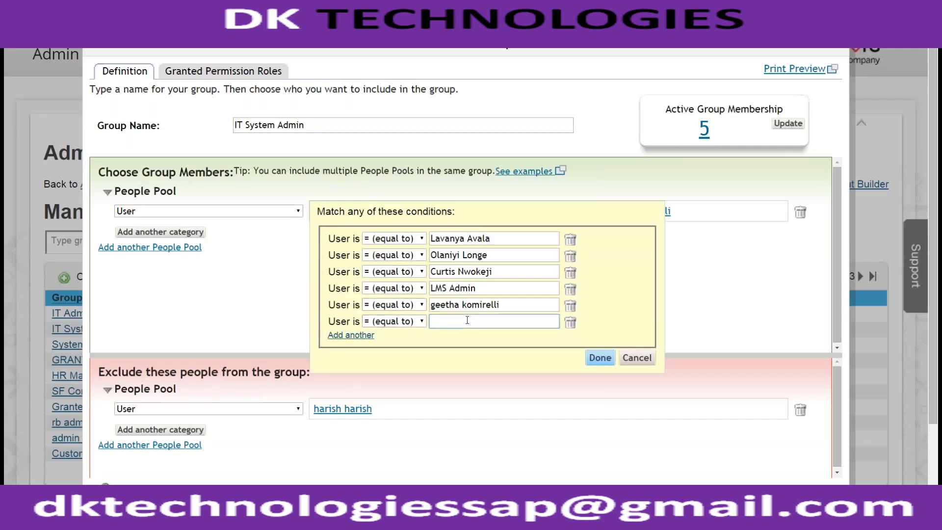
{"action": "type", "text": "hari"}
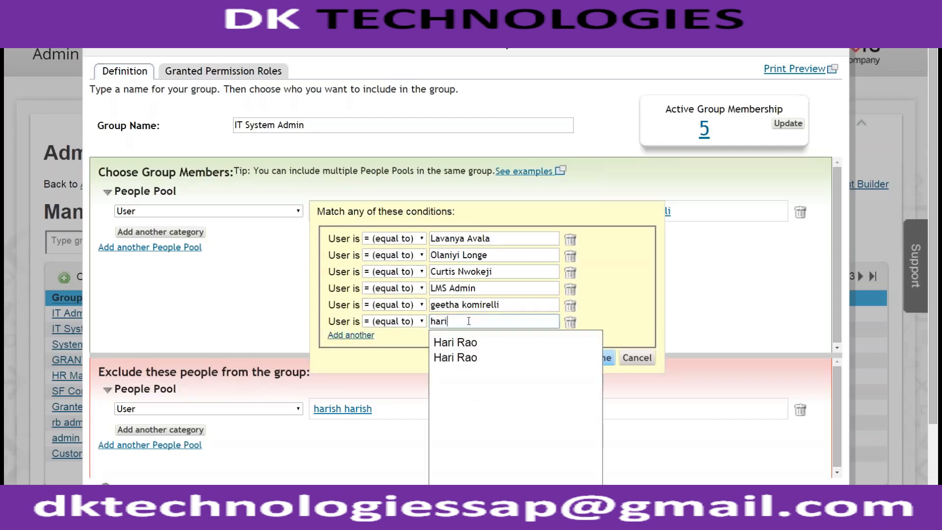
{"action": "double_click", "coordinate": [472, 322]}
{"action": "type", "text": "rhari"}
{"action": "left_click", "coordinate": [475, 343]}
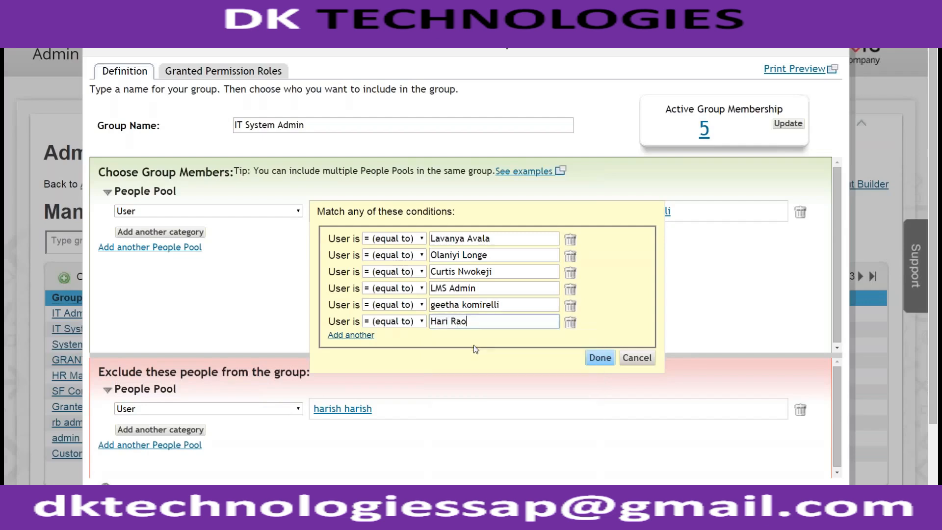
{"action": "left_click", "coordinate": [599, 358]}
{"action": "scroll", "coordinate": [564, 331], "scroll_direction": "down", "scroll_amount": 3}
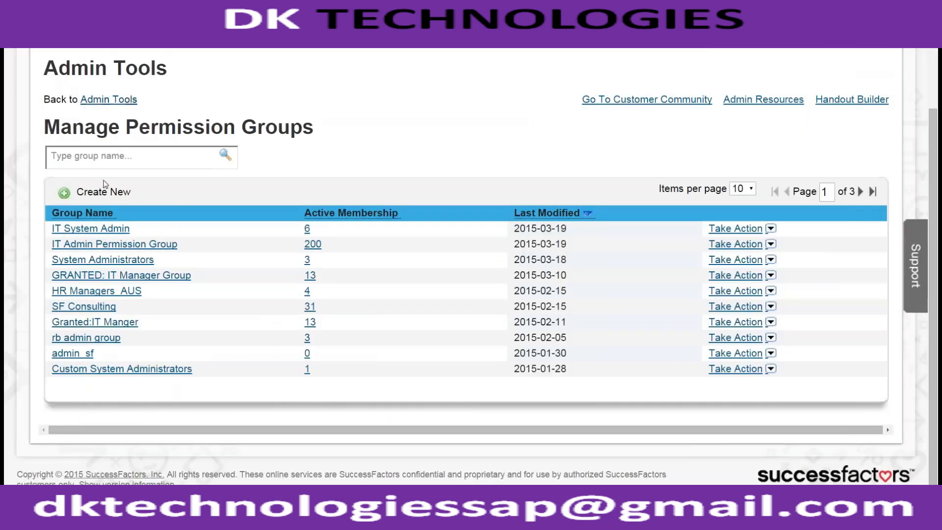
{"action": "left_click_drag", "start_coordinate": [137, 229], "coordinate": [55, 231]}
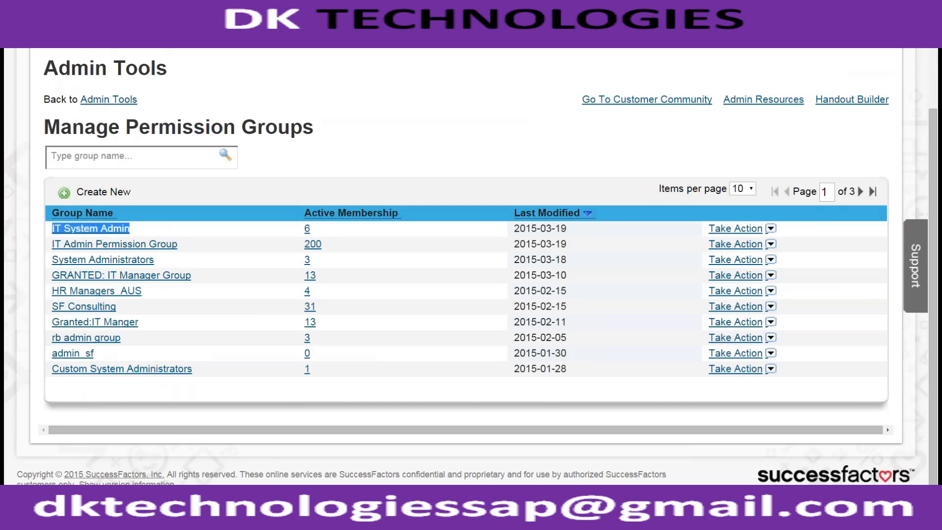
Step: Reopen IT System Admin via Manage Permission Groups and view its Granted Permission Roles
{"action": "left_click", "coordinate": [109, 100]}
{"action": "scroll", "coordinate": [441, 300], "scroll_direction": "down", "scroll_amount": 5}
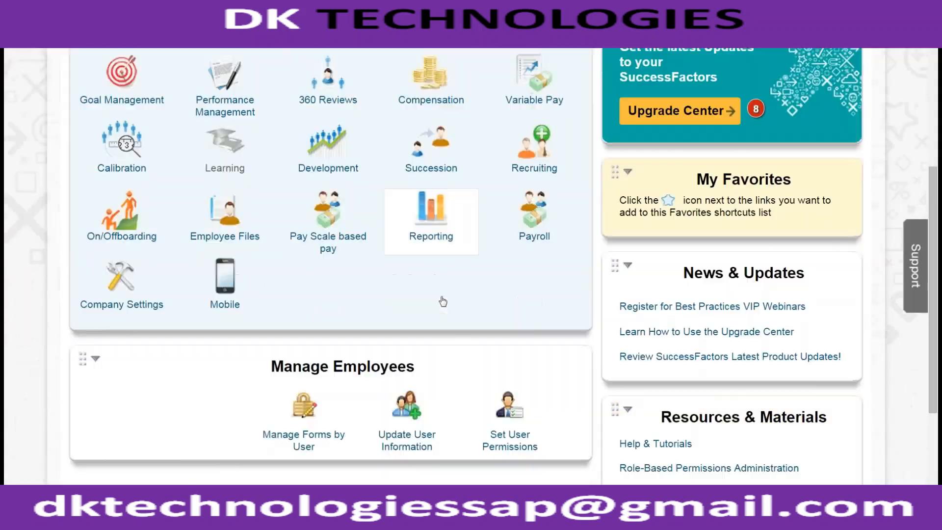
{"action": "mouse_move", "coordinate": [503, 357]}
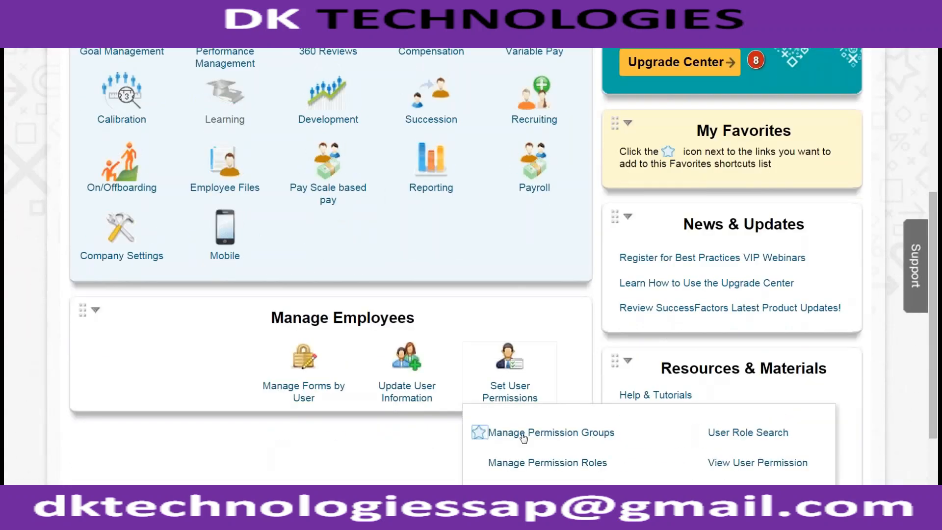
{"action": "left_click", "coordinate": [486, 433]}
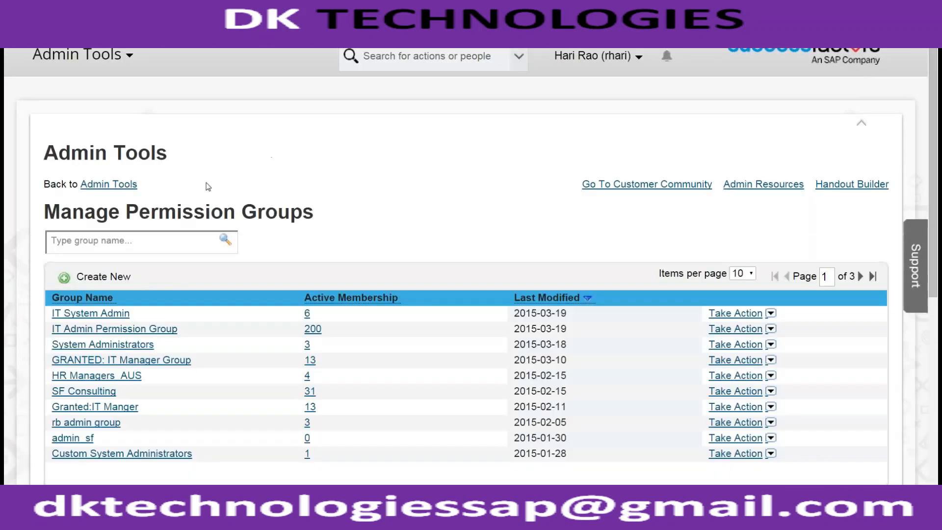
{"action": "left_click", "coordinate": [104, 312]}
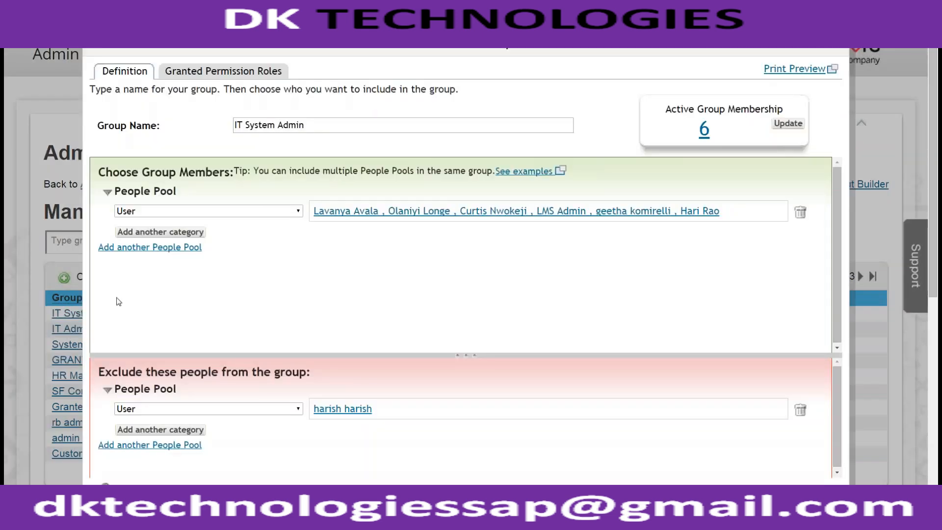
{"action": "left_click", "coordinate": [222, 72]}
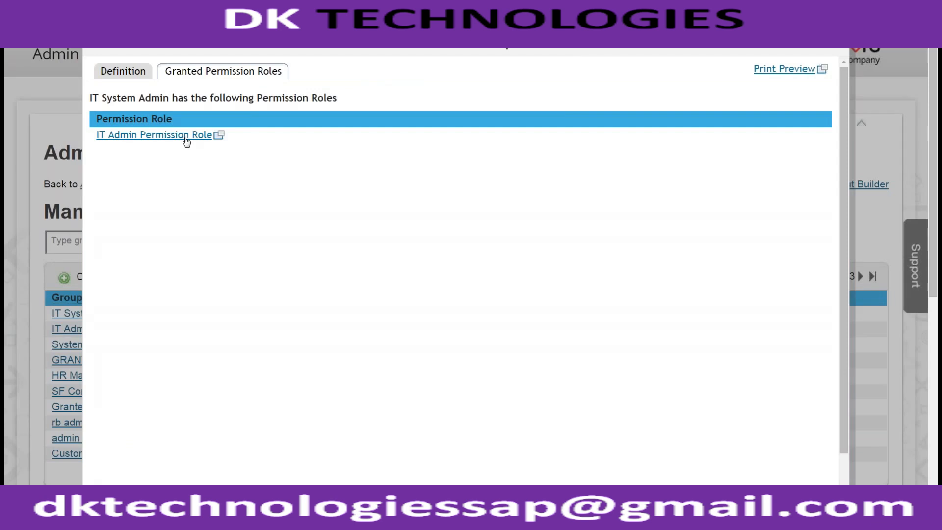
Step: Open IT Admin Permission Role's details full-screen and review its Reports Permission list
{"action": "left_click", "coordinate": [187, 140]}
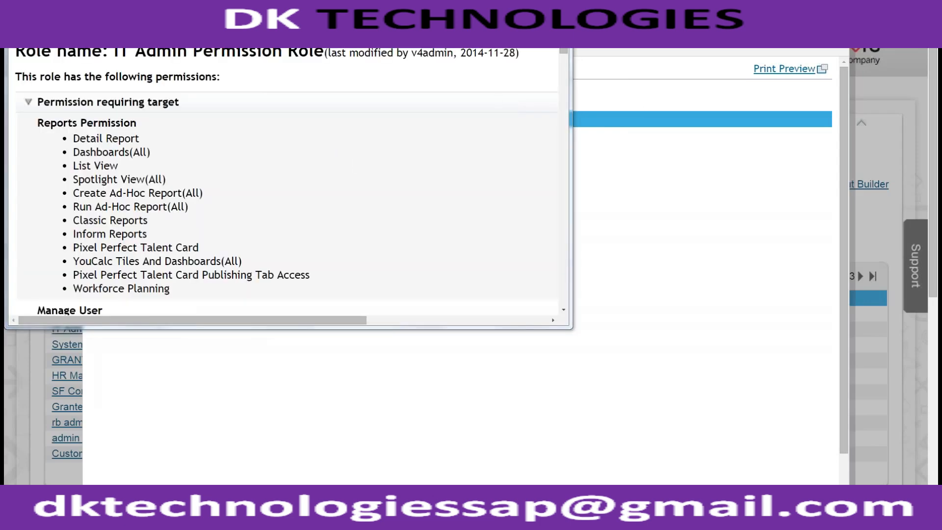
{"action": "left_click", "coordinate": [528, 8]}
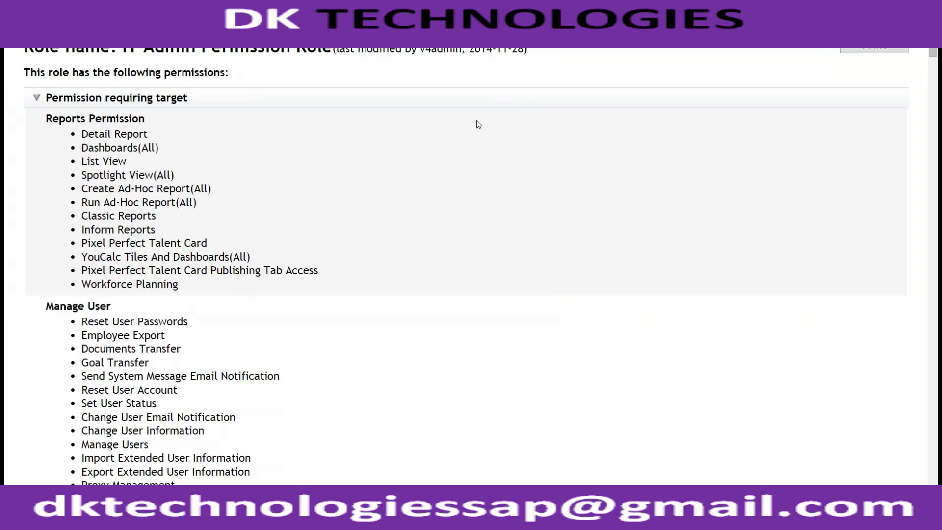
{"action": "scroll", "coordinate": [479, 124], "scroll_direction": "down", "scroll_amount": 5}
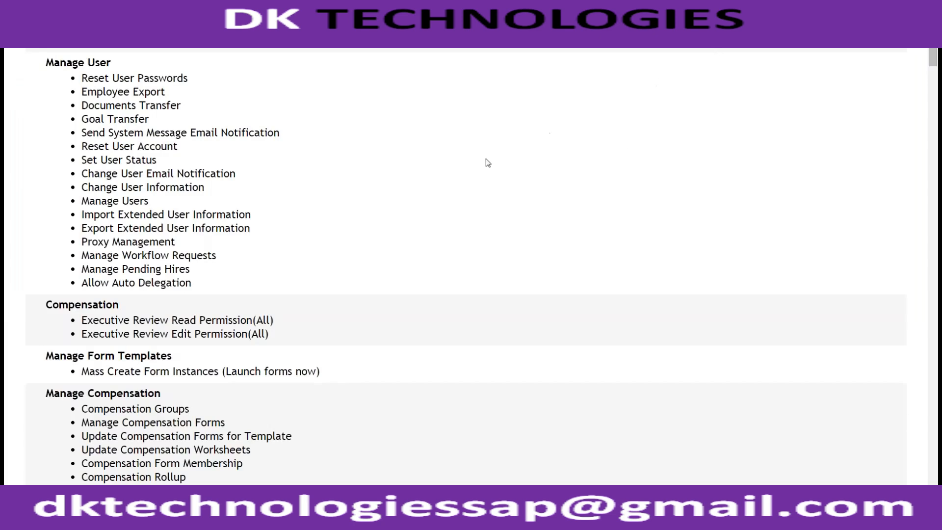
{"action": "scroll", "coordinate": [283, 146], "scroll_direction": "down", "scroll_amount": 3}
{"action": "scroll", "coordinate": [259, 137], "scroll_direction": "up", "scroll_amount": 8}
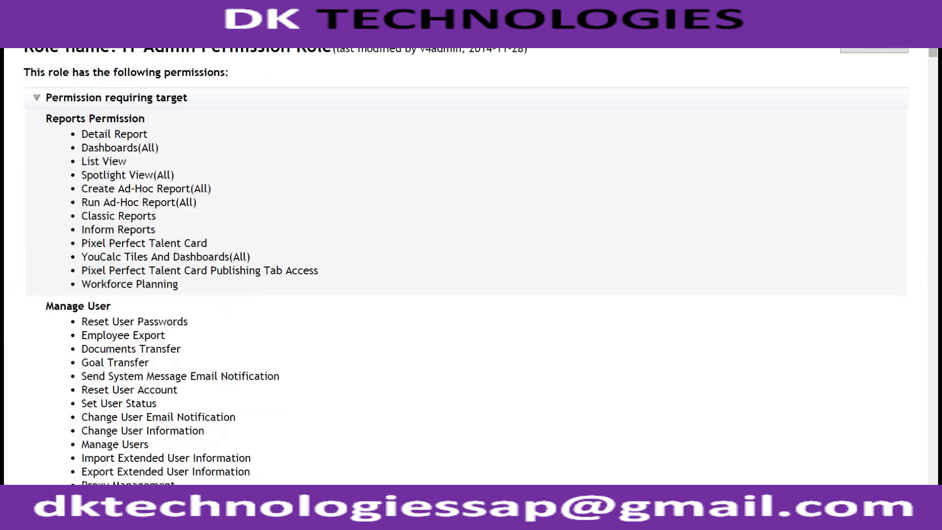
{"action": "left_click_drag", "start_coordinate": [121, 51], "coordinate": [333, 51]}
{"action": "left_click", "coordinate": [330, 50]}
{"action": "left_click_drag", "start_coordinate": [115, 134], "coordinate": [158, 310]}
Step: Scroll through the rest of IT Admin Permission Role's permissions
{"action": "scroll", "coordinate": [158, 309], "scroll_direction": "down", "scroll_amount": 20}
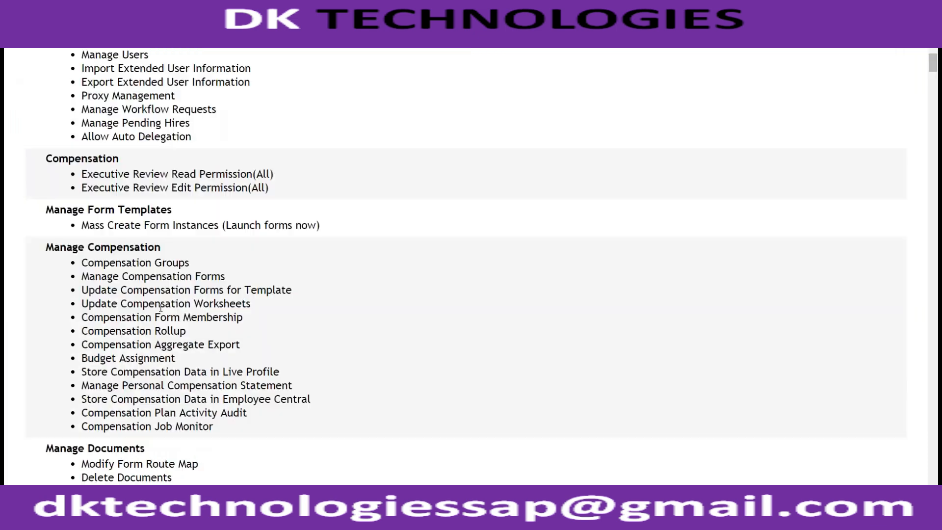
{"action": "scroll", "coordinate": [164, 301], "scroll_direction": "down", "scroll_amount": 20}
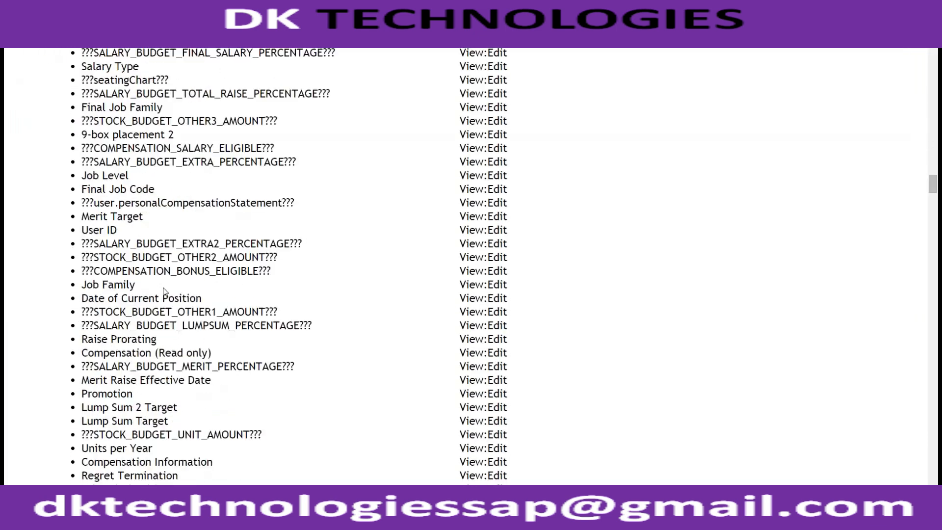
{"action": "scroll", "coordinate": [467, 265], "scroll_direction": "down", "scroll_amount": 20}
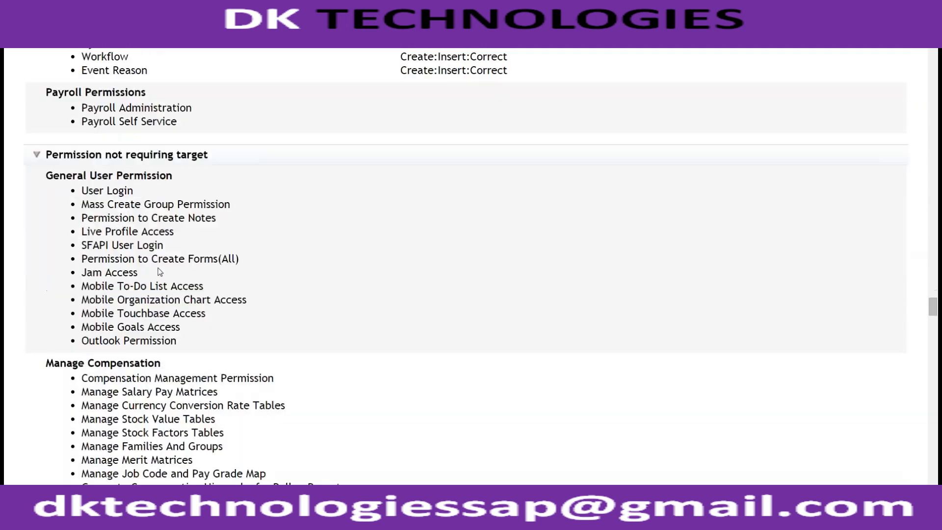
{"action": "scroll", "coordinate": [466, 265], "scroll_direction": "down", "scroll_amount": 15}
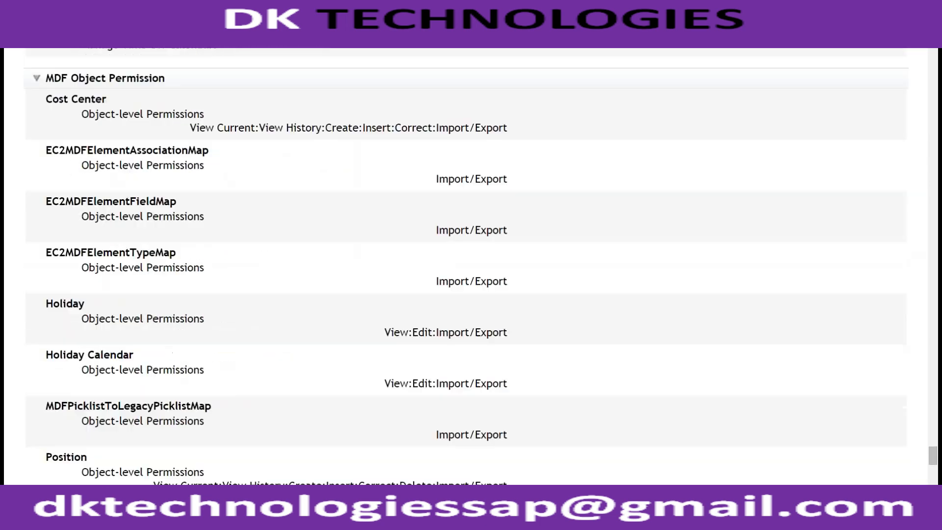
{"action": "scroll", "coordinate": [466, 265], "scroll_direction": "up", "scroll_amount": 20}
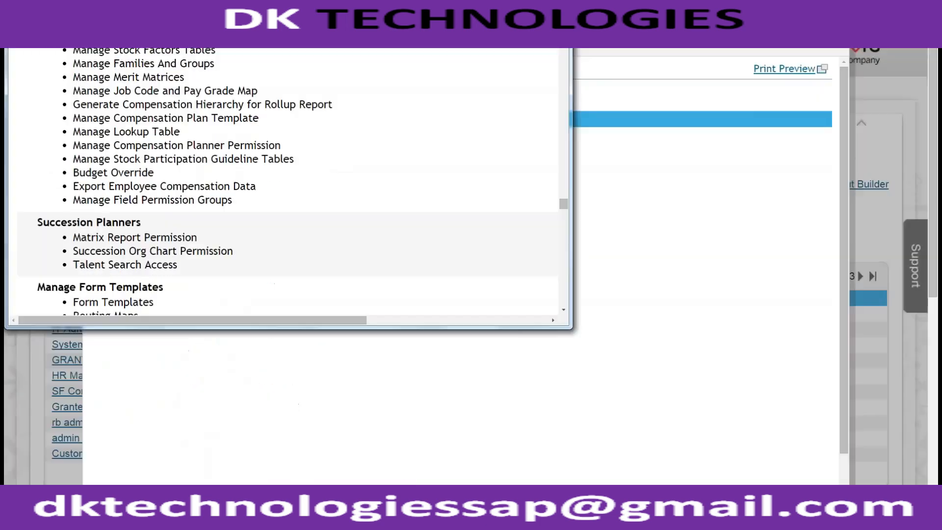
{"action": "scroll", "coordinate": [429, 251], "scroll_direction": "up", "scroll_amount": 20}
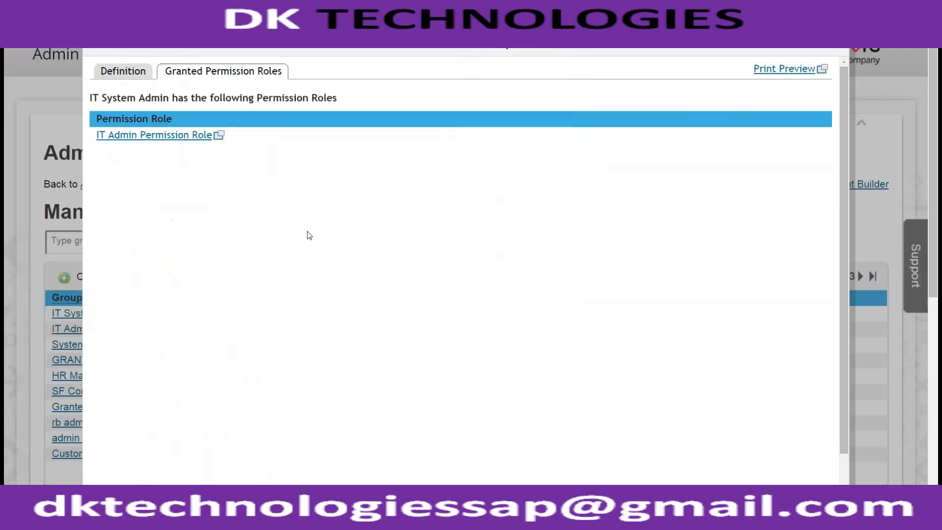
Step: Review IT System Admin's definition, close the group and log out
{"action": "left_click", "coordinate": [125, 70]}
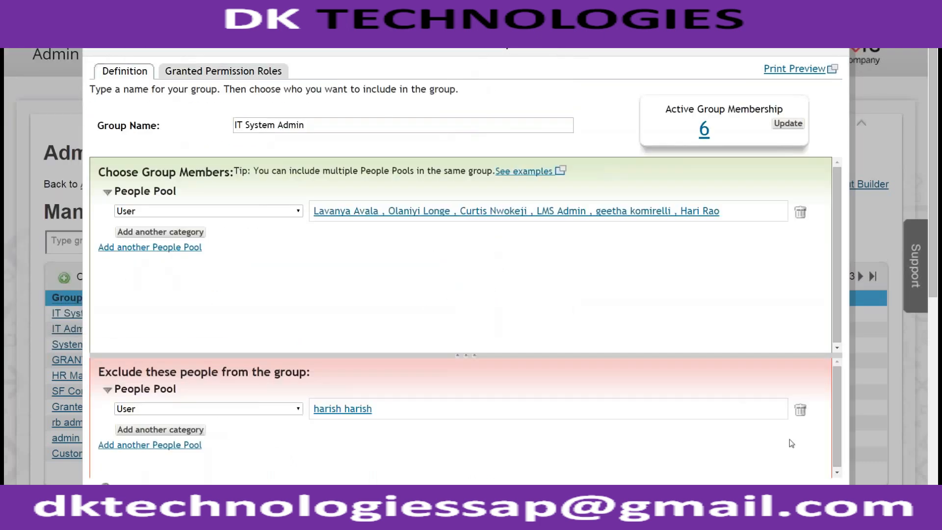
{"action": "scroll", "coordinate": [747, 266], "scroll_direction": "down", "scroll_amount": 5}
{"action": "left_click", "coordinate": [748, 252]}
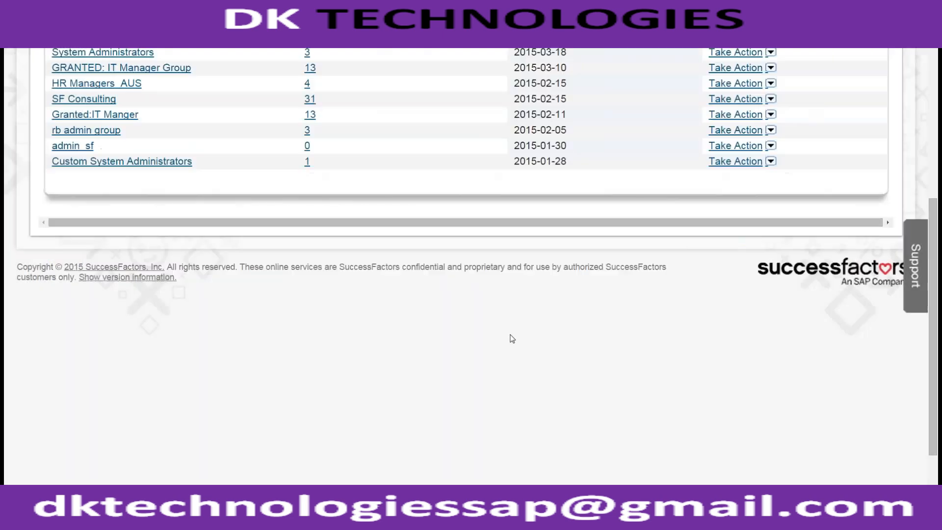
{"action": "scroll", "coordinate": [530, 339], "scroll_direction": "up", "scroll_amount": 5}
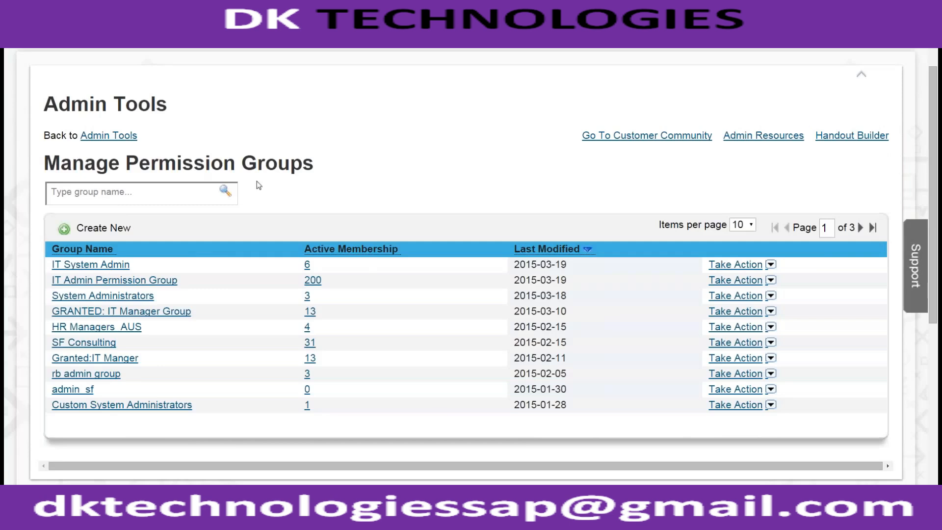
{"action": "scroll", "coordinate": [221, 139], "scroll_direction": "up", "scroll_amount": 2}
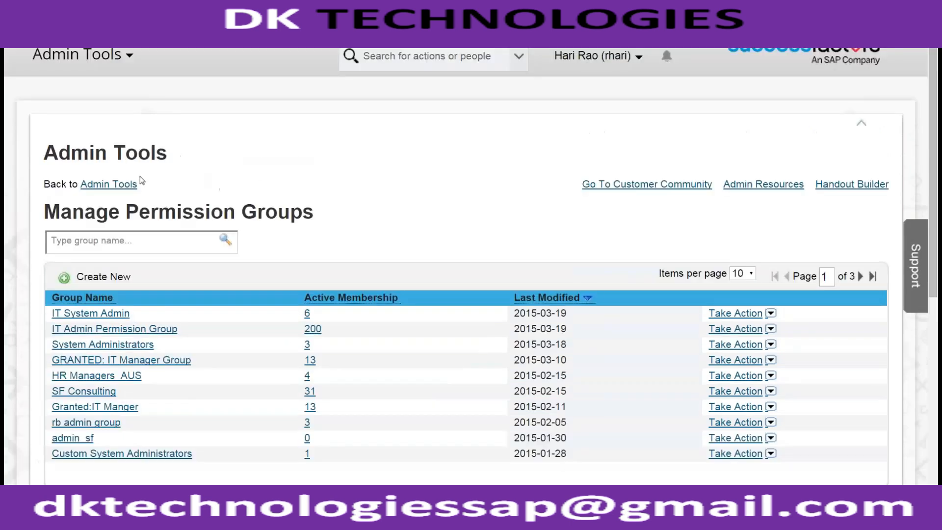
{"action": "left_click", "coordinate": [608, 56]}
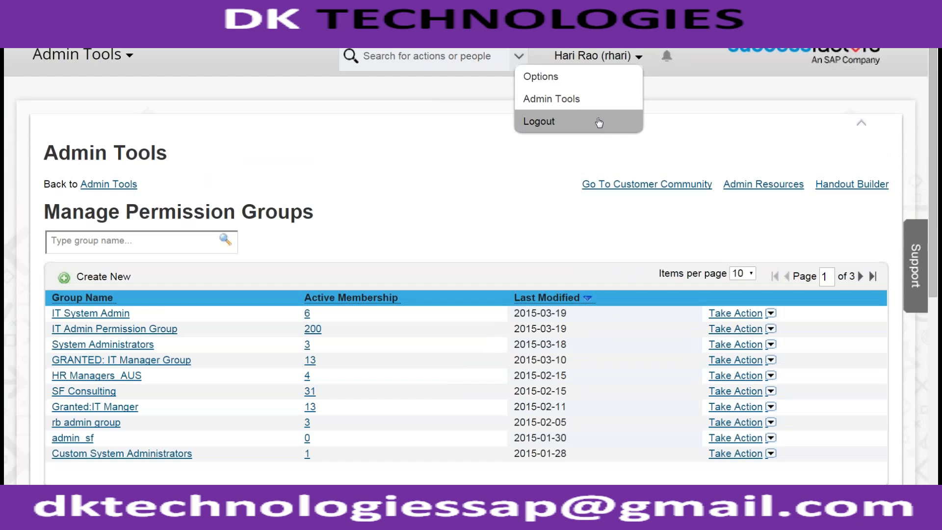
{"action": "left_click", "coordinate": [600, 123]}
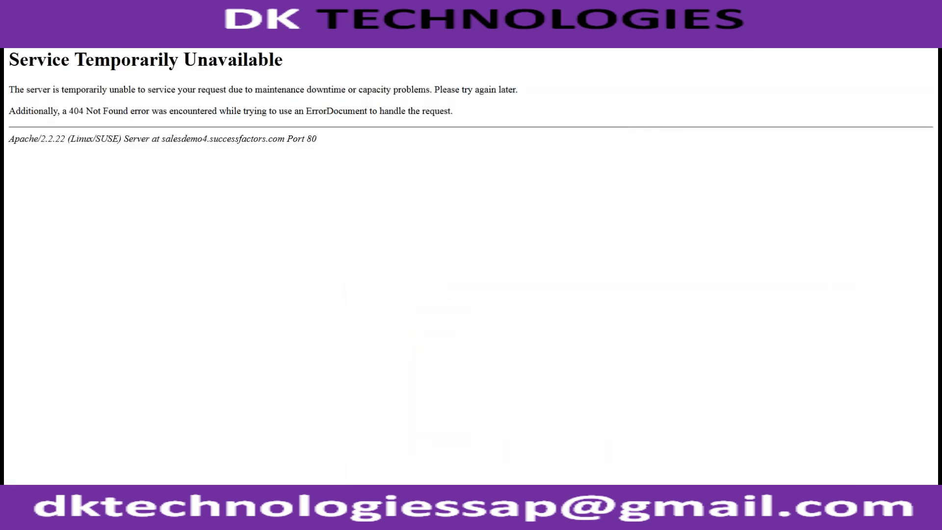
Step: Reload the SuccessFactors site after the server error and log out again
{"action": "type", "text": "sales"}
{"action": "key", "text": "Down"}
{"action": "key", "text": "Return"}
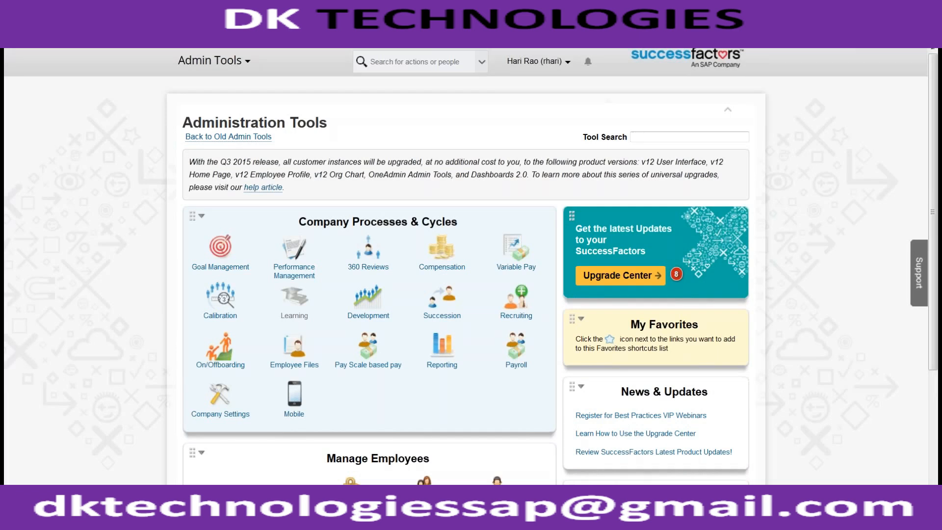
{"action": "left_click", "coordinate": [535, 61]}
{"action": "left_click", "coordinate": [530, 109]}
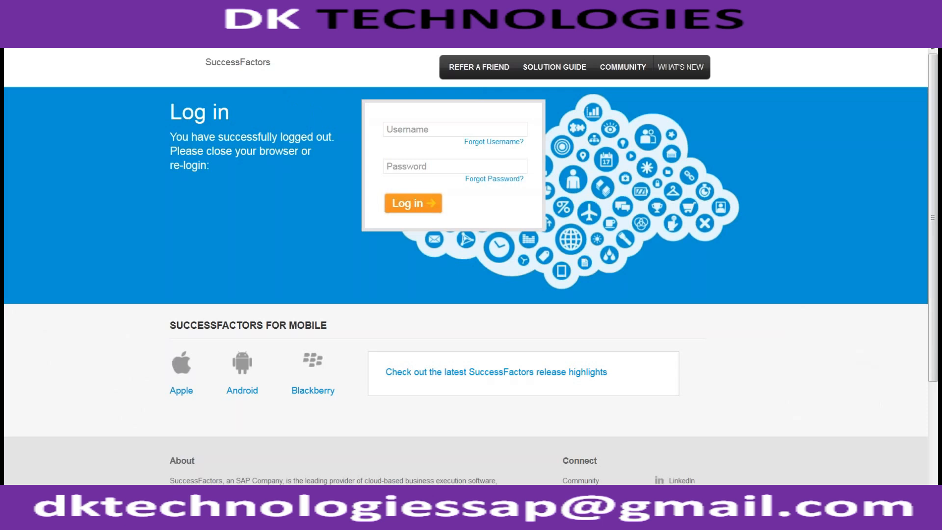
Step: Log in at the shortened login URL with the company ID, the new admin's username and password
{"action": "key", "text": "BackSpace"}
{"action": "key", "text": "Return"}
{"action": "left_click", "coordinate": [456, 130]}
{"action": "type", "text": "ac"}
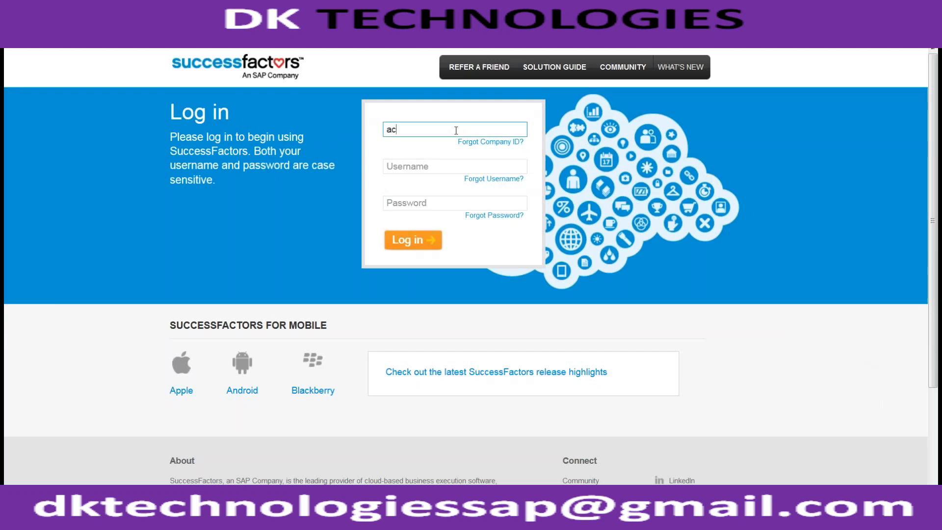
{"action": "type", "text": "e8vt"}
{"action": "key", "text": "Tab"}
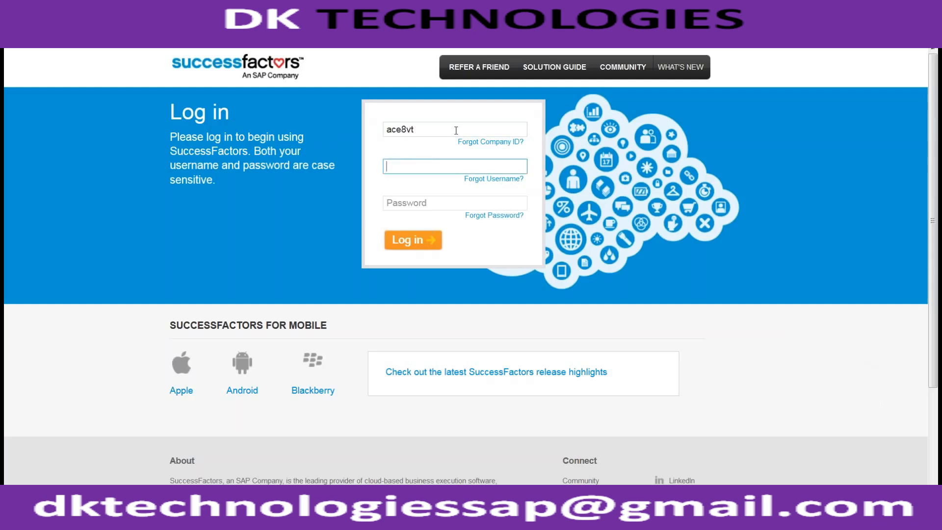
{"action": "type", "text": "rhari"}
{"action": "key", "text": "Tab"}
{"action": "type", "text": "**********"}
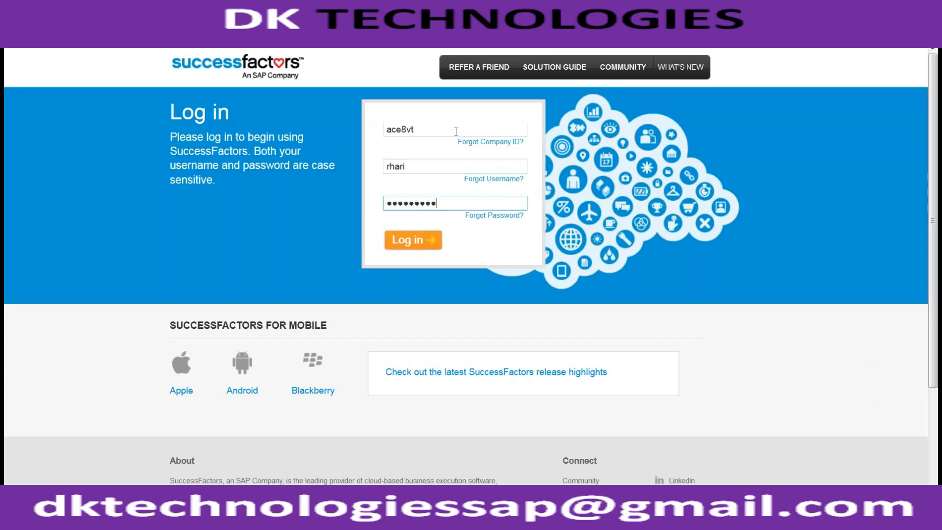
{"action": "key", "text": "ctrl+a"}
{"action": "type", "text": "******"}
{"action": "left_click", "coordinate": [415, 241]}
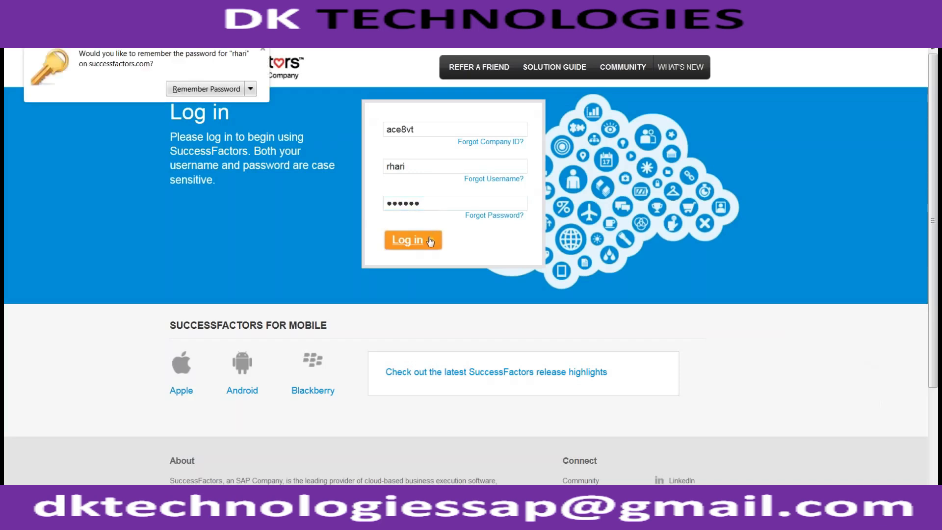
Step: Dismiss the browser's save-password prompt so the Home page with Admin Alerts loads
{"action": "left_click", "coordinate": [263, 49]}
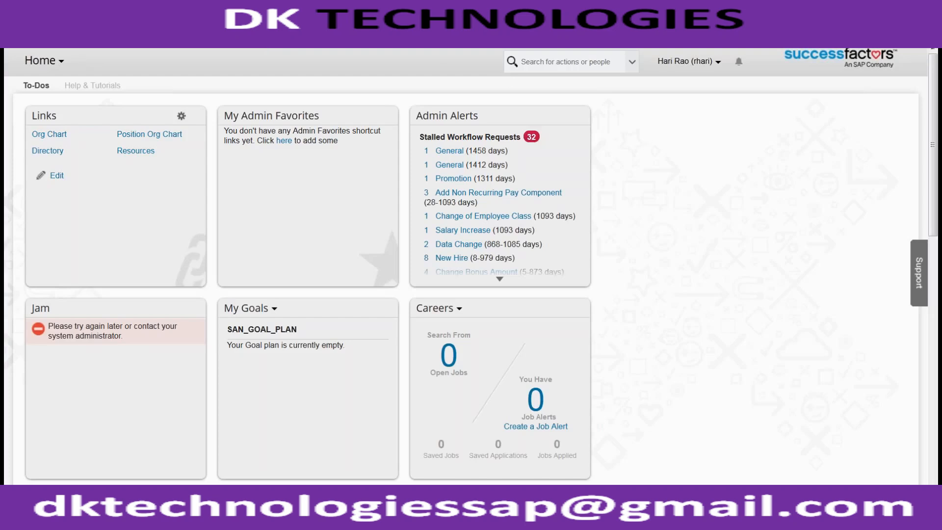
Step: Go to Admin Tools from the user menu and highlight the upgrade notice
{"action": "left_click", "coordinate": [663, 63]}
{"action": "left_click", "coordinate": [654, 109]}
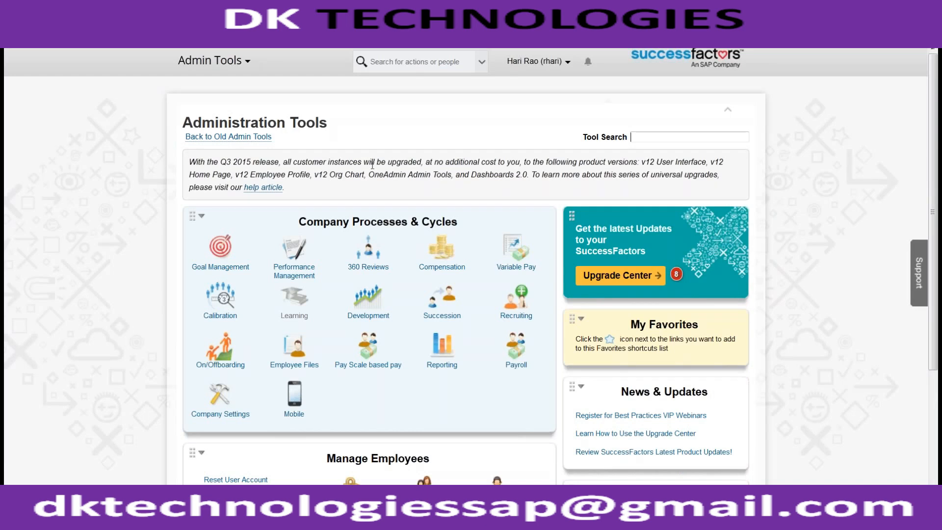
{"action": "triple_click", "coordinate": [372, 166]}
{"action": "double_click", "coordinate": [372, 165]}
Step: Review the Manage Employees tools: Update User Information, Manage Forms by User and Employee Files
{"action": "scroll", "coordinate": [372, 166], "scroll_direction": "down", "scroll_amount": 3}
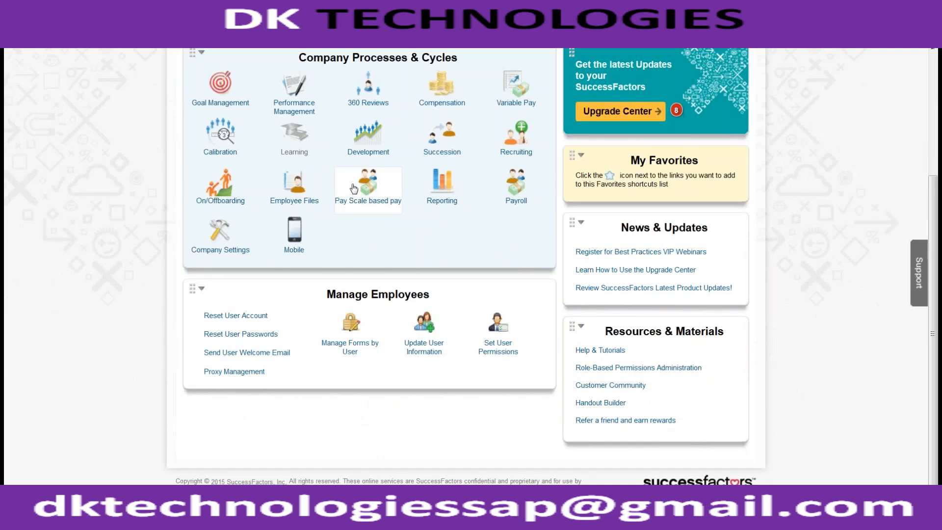
{"action": "left_click_drag", "start_coordinate": [280, 313], "coordinate": [402, 383]}
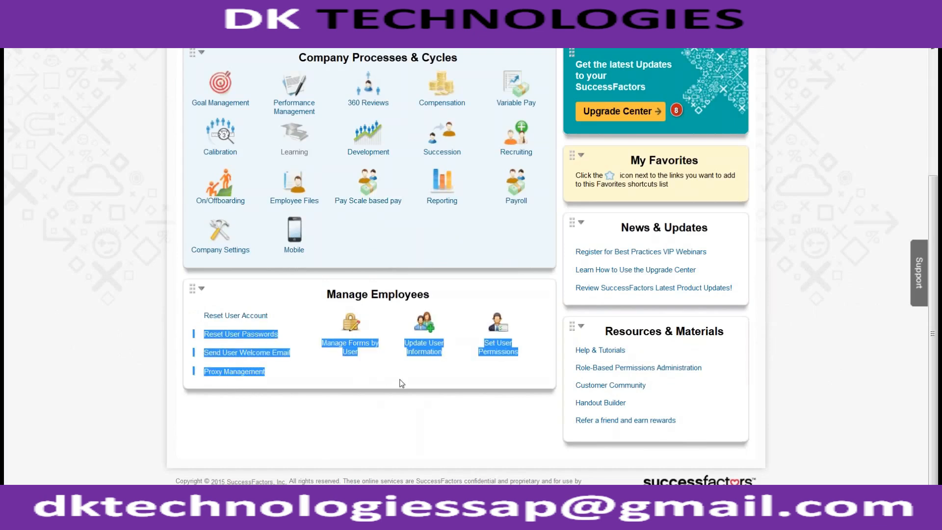
{"action": "left_click", "coordinate": [412, 366]}
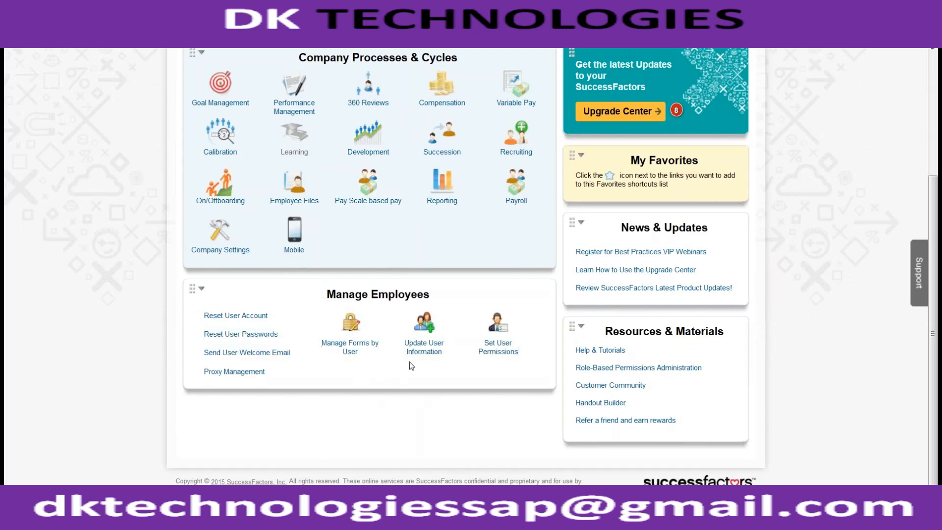
{"action": "left_click", "coordinate": [434, 344]}
{"action": "left_click", "coordinate": [358, 342]}
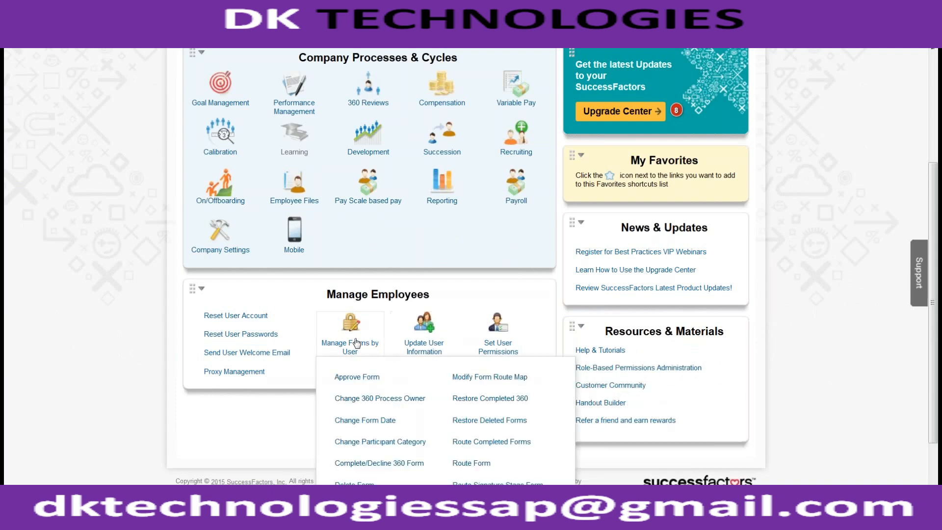
{"action": "left_click", "coordinate": [301, 234]}
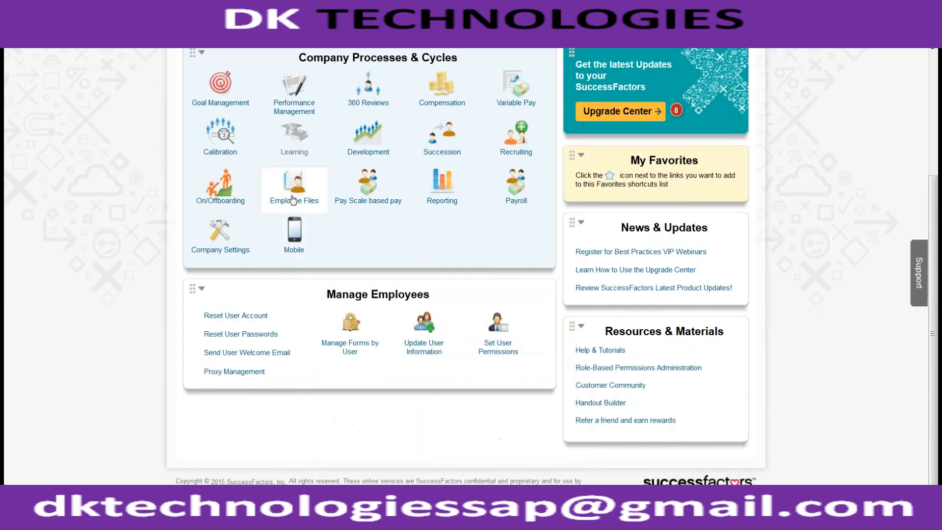
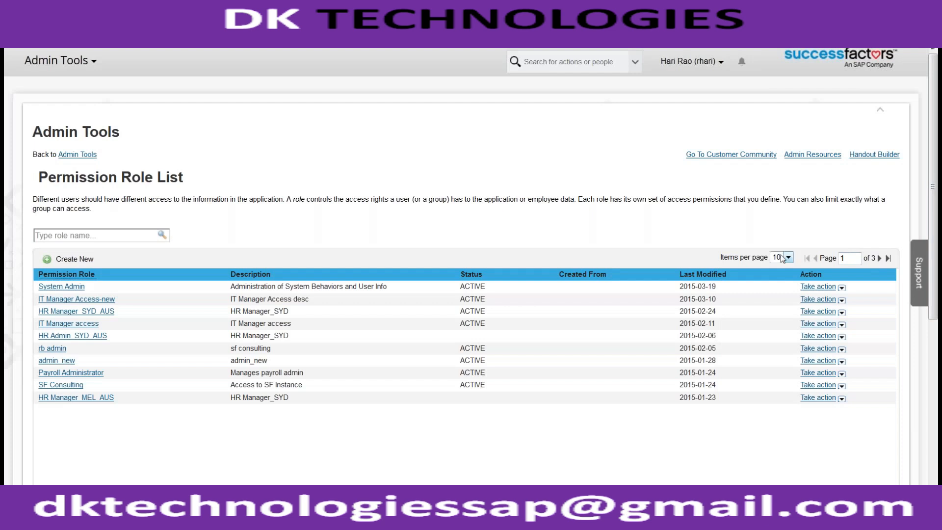
Step: Show 25 roles per page, mark the SYD_AUS and MEL_AUS role names, and open HR Manager_SYD_AUS
{"action": "left_click", "coordinate": [779, 273]}
{"action": "left_click_drag", "start_coordinate": [125, 315], "coordinate": [74, 337]}
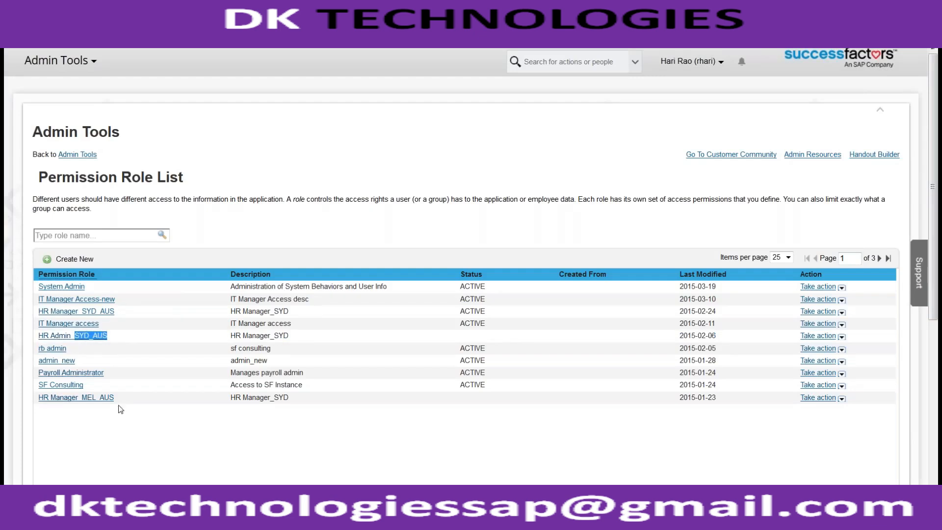
{"action": "left_click_drag", "start_coordinate": [115, 399], "coordinate": [81, 398]}
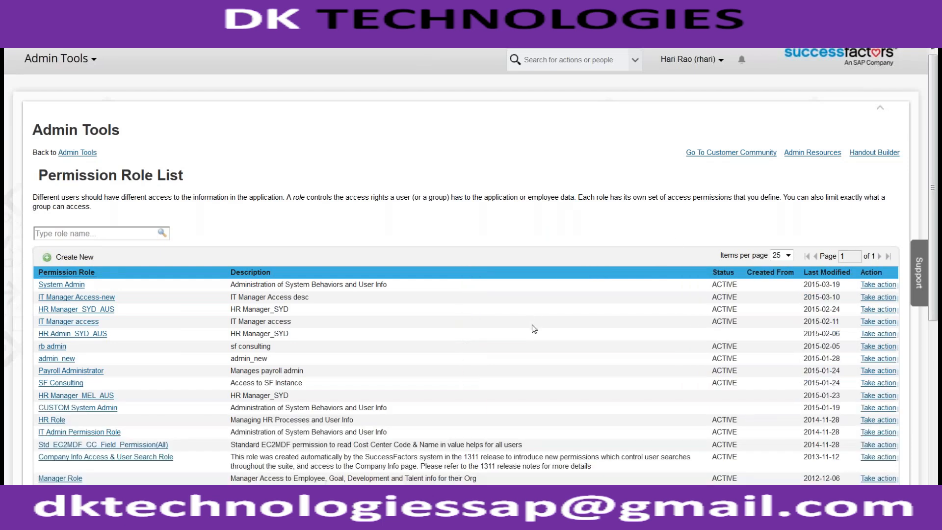
{"action": "scroll", "coordinate": [534, 329], "scroll_direction": "down", "scroll_amount": 4}
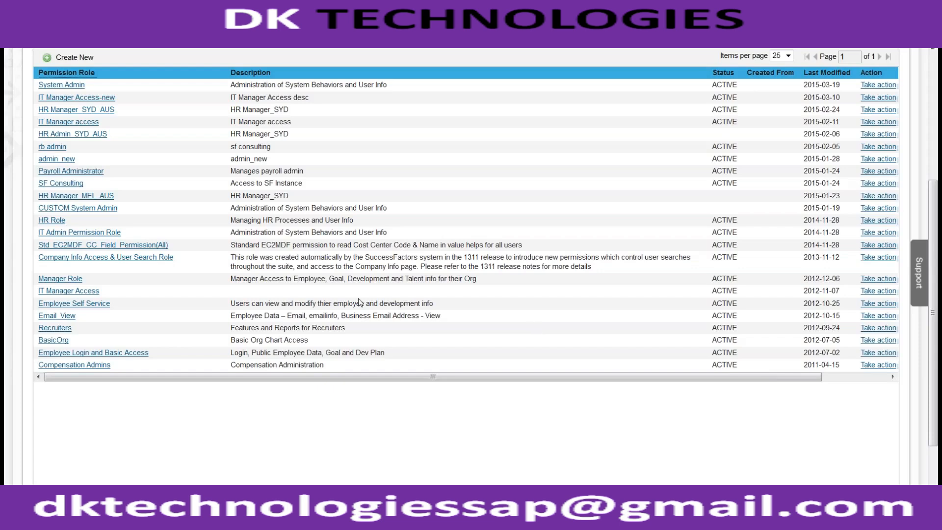
{"action": "left_click", "coordinate": [112, 112]}
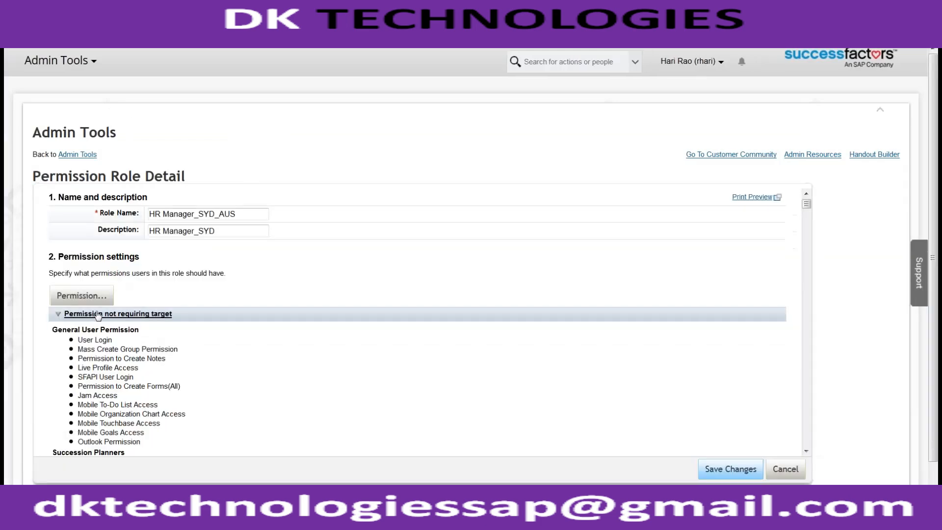
Step: Open the HR Manager_SYD_AUS role's Permission settings dialog
{"action": "left_click", "coordinate": [95, 301]}
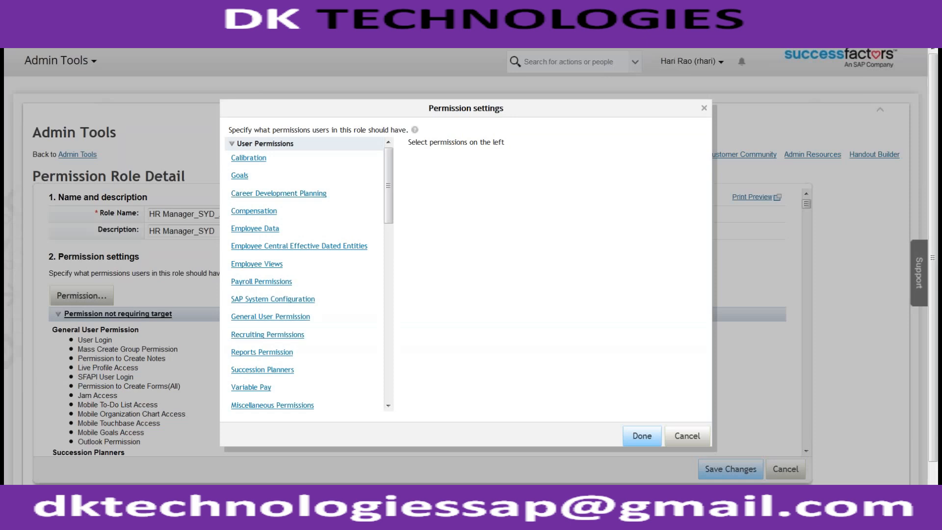
{"action": "scroll", "coordinate": [374, 178], "scroll_direction": "down", "scroll_amount": 3}
{"action": "scroll", "coordinate": [295, 220], "scroll_direction": "up", "scroll_amount": 1}
{"action": "scroll", "coordinate": [294, 221], "scroll_direction": "down", "scroll_amount": 1}
Step: Browse the Employee Views and Employee Data permissions, marking the salary budget field rows
{"action": "left_click", "coordinate": [251, 160]}
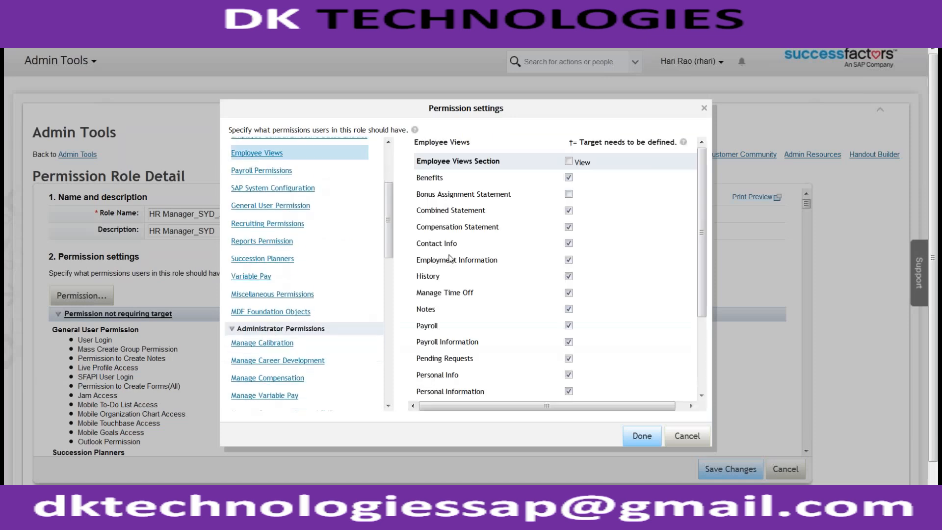
{"action": "scroll", "coordinate": [376, 195], "scroll_direction": "up", "scroll_amount": 2}
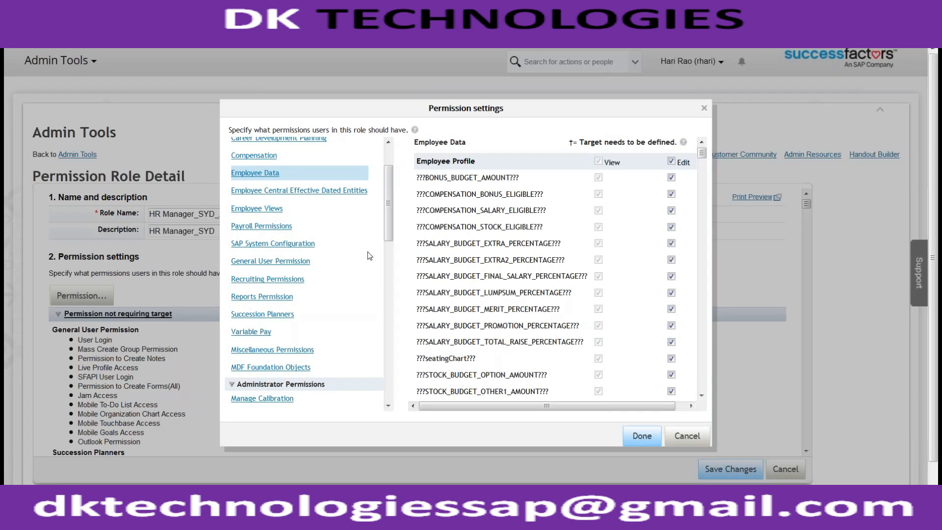
{"action": "left_click_drag", "start_coordinate": [388, 211], "coordinate": [371, 138]}
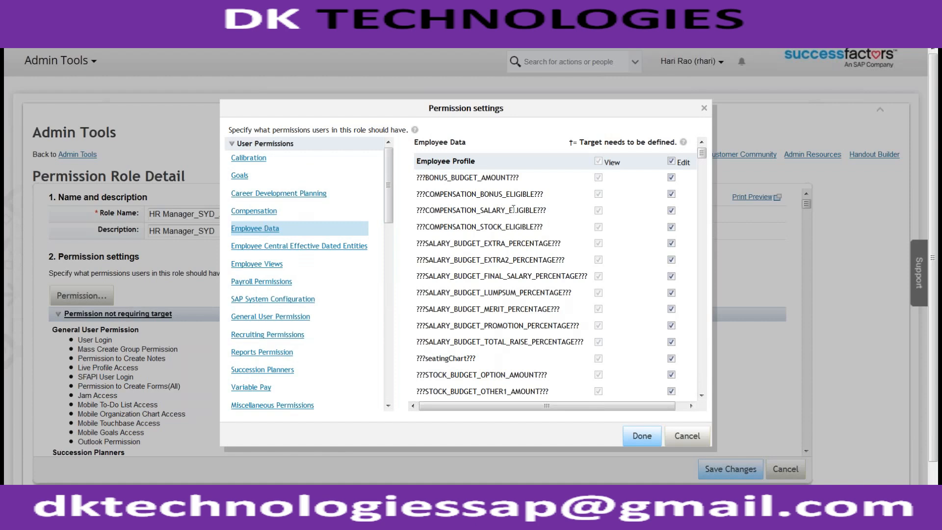
{"action": "scroll", "coordinate": [513, 209], "scroll_direction": "down", "scroll_amount": 5}
{"action": "scroll", "coordinate": [487, 175], "scroll_direction": "down", "scroll_amount": 3}
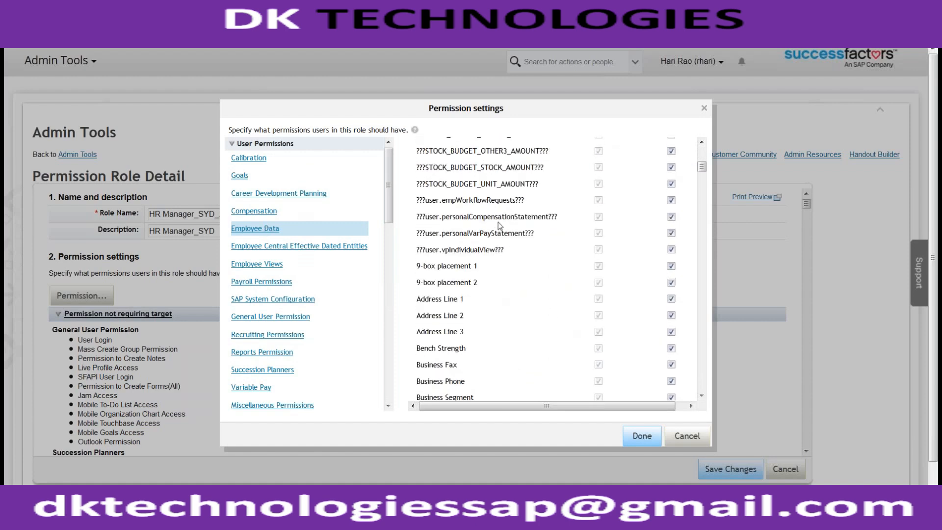
{"action": "scroll", "coordinate": [481, 182], "scroll_direction": "up", "scroll_amount": 7}
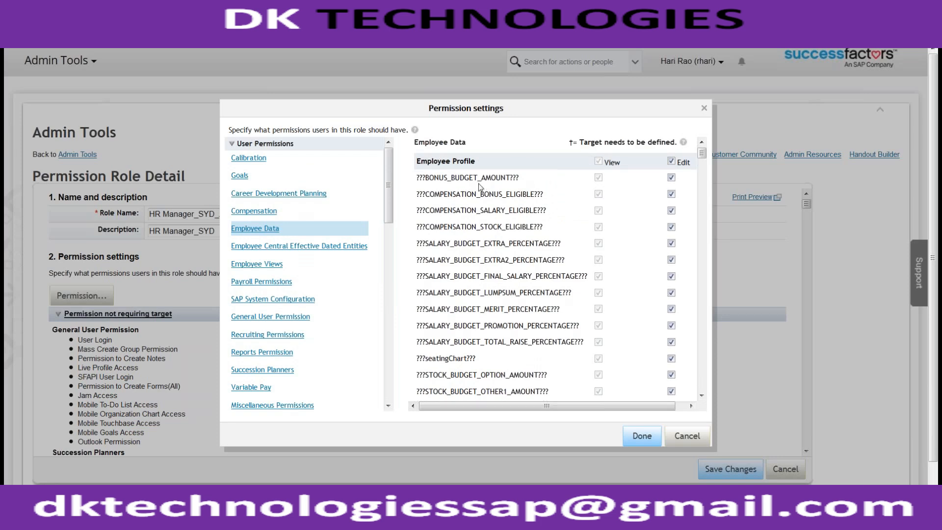
{"action": "left_click_drag", "start_coordinate": [451, 144], "coordinate": [520, 309]}
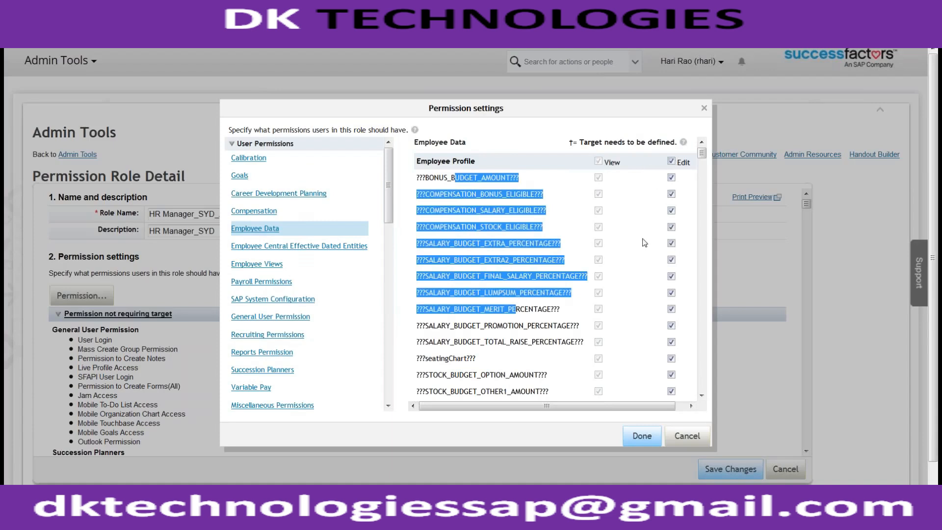
{"action": "left_click", "coordinate": [671, 162]}
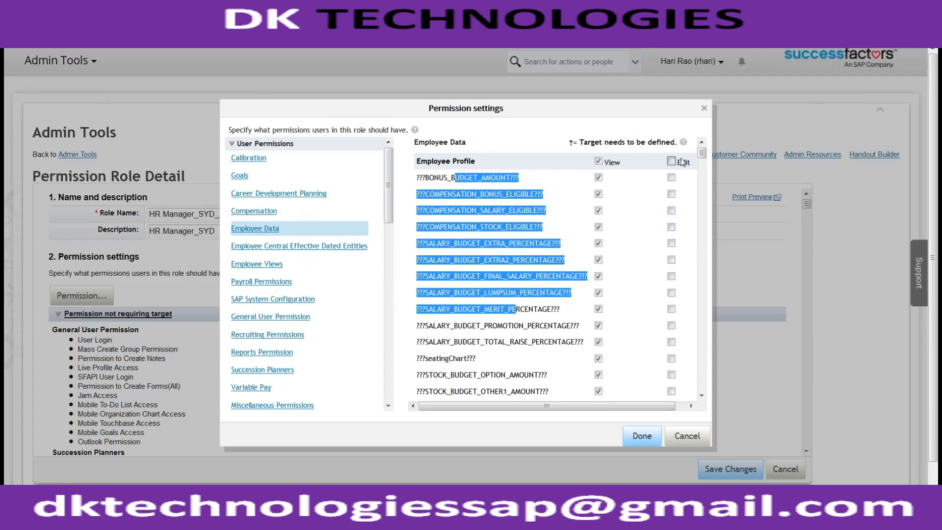
{"action": "left_click", "coordinate": [671, 211]}
{"action": "left_click", "coordinate": [671, 194]}
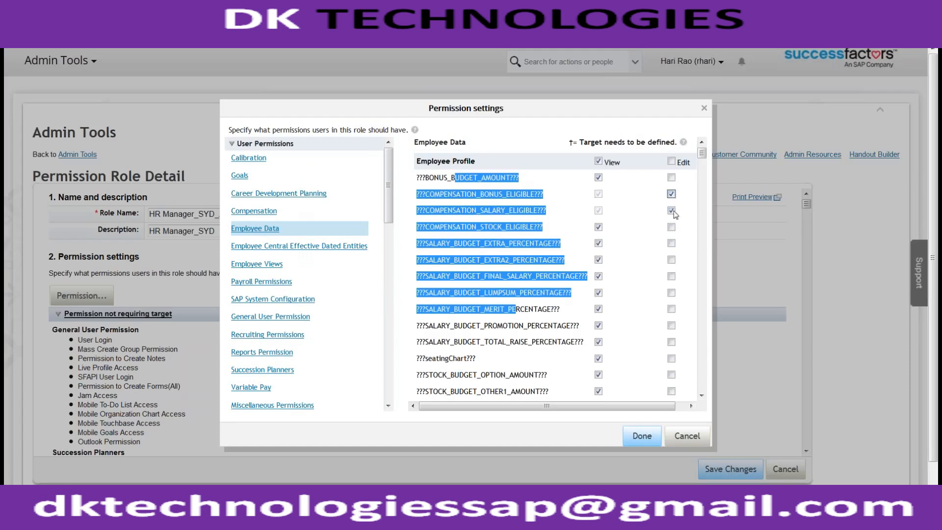
{"action": "left_click", "coordinate": [672, 244]}
{"action": "left_click", "coordinate": [671, 260]}
{"action": "left_click", "coordinate": [672, 309]}
{"action": "left_click", "coordinate": [672, 326]}
{"action": "left_click", "coordinate": [672, 161]}
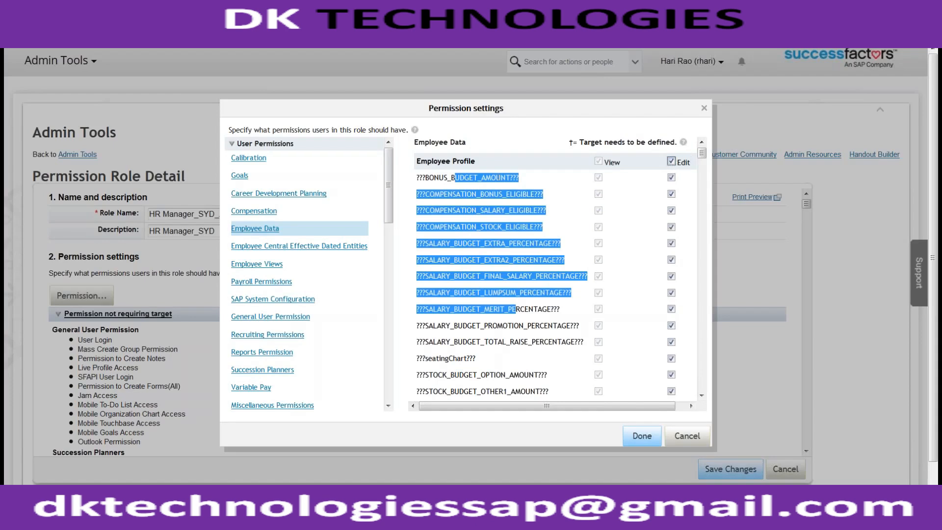
{"action": "left_click_drag", "start_coordinate": [428, 161], "coordinate": [490, 161]}
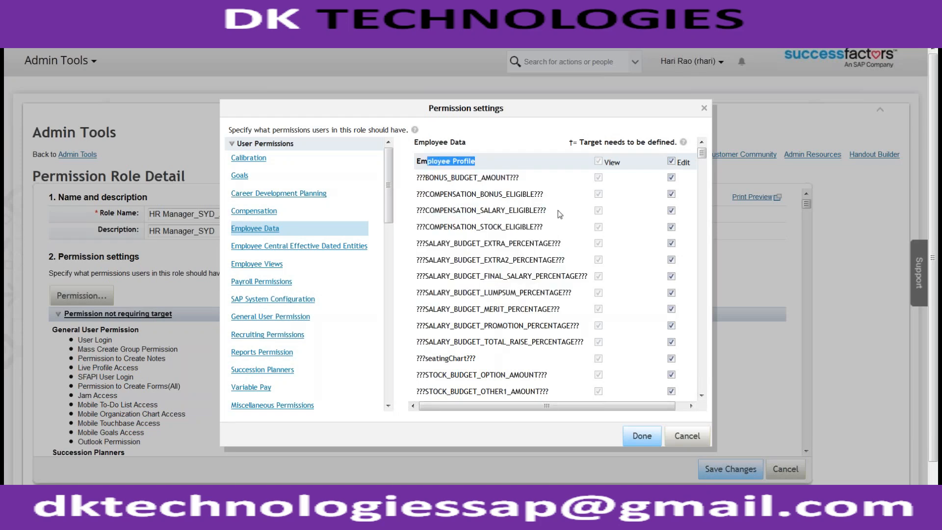
{"action": "scroll", "coordinate": [559, 214], "scroll_direction": "down", "scroll_amount": 3}
{"action": "scroll", "coordinate": [561, 214], "scroll_direction": "down", "scroll_amount": 10}
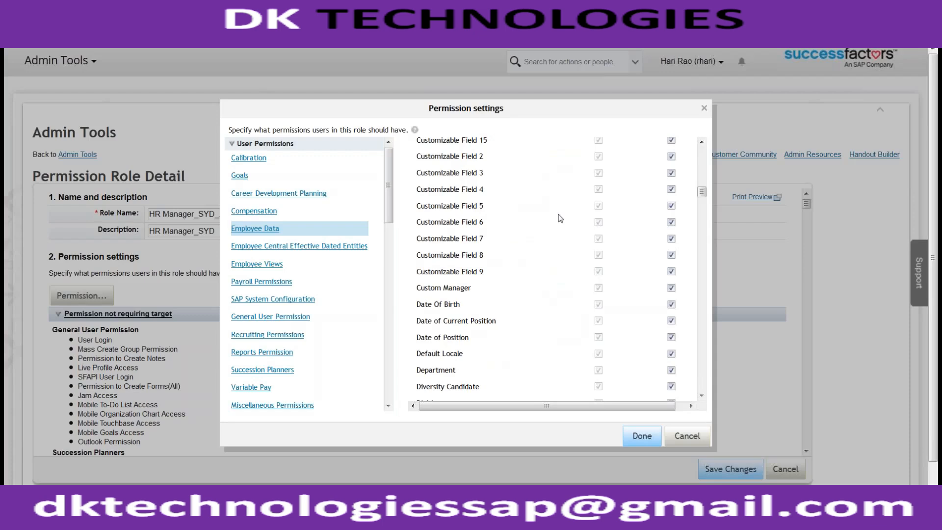
{"action": "scroll", "coordinate": [561, 218], "scroll_direction": "down", "scroll_amount": 6}
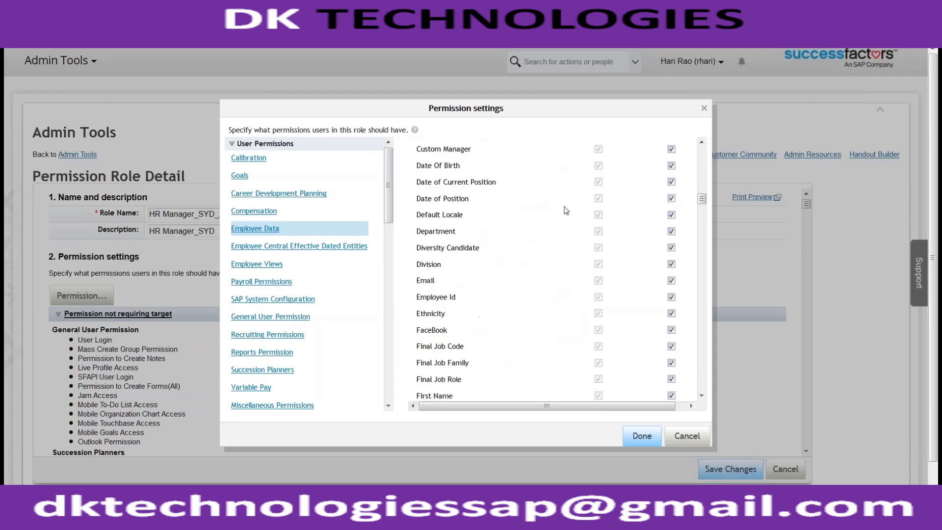
{"action": "scroll", "coordinate": [566, 210], "scroll_direction": "up", "scroll_amount": 5}
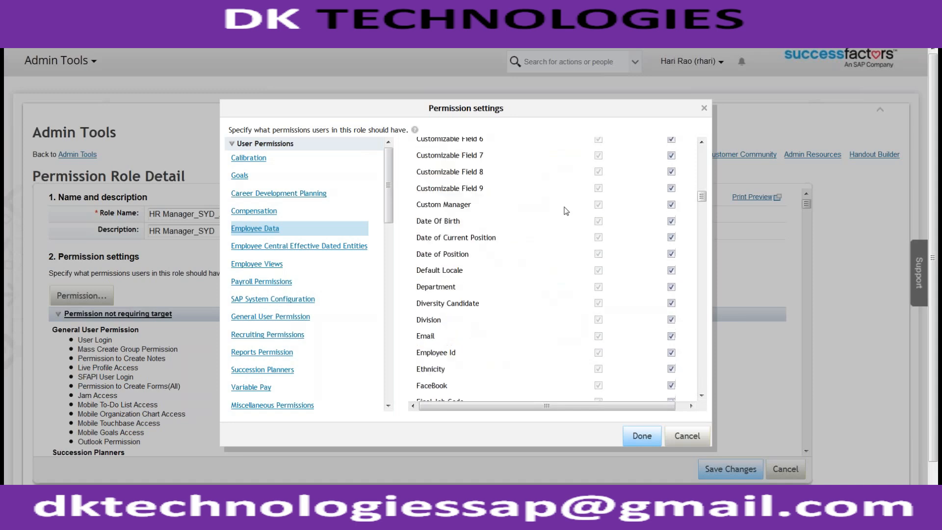
{"action": "scroll", "coordinate": [565, 208], "scroll_direction": "down", "scroll_amount": 5}
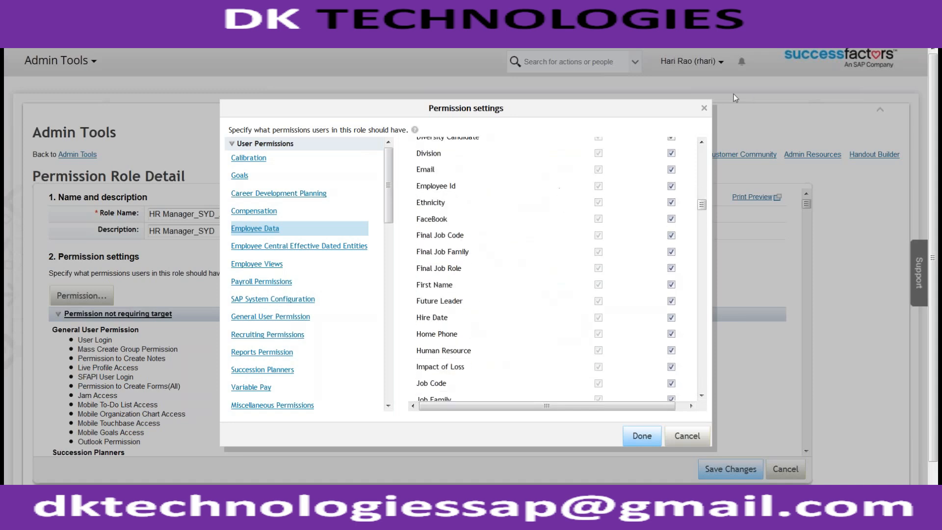
{"action": "scroll", "coordinate": [579, 205], "scroll_direction": "down", "scroll_amount": 3}
{"action": "scroll", "coordinate": [573, 206], "scroll_direction": "down", "scroll_amount": 4}
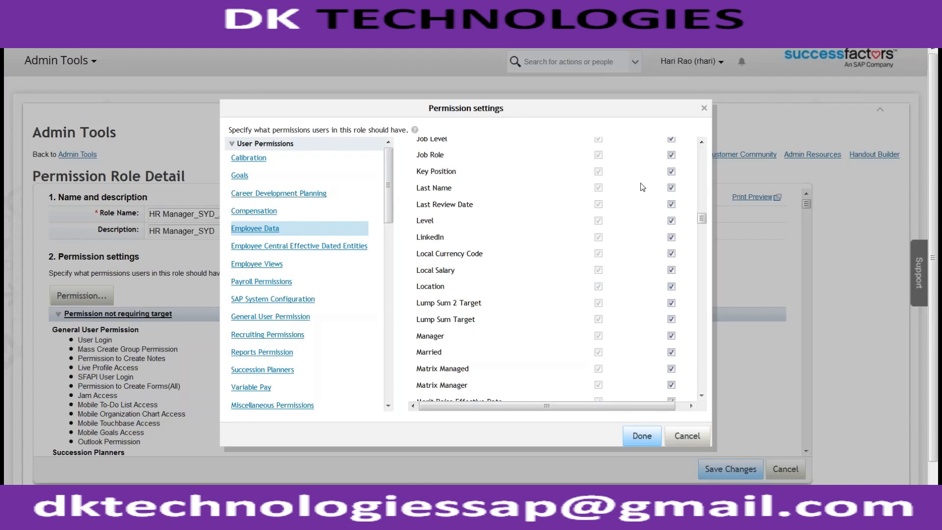
{"action": "scroll", "coordinate": [538, 258], "scroll_direction": "down", "scroll_amount": 1}
{"action": "scroll", "coordinate": [538, 258], "scroll_direction": "down", "scroll_amount": 15}
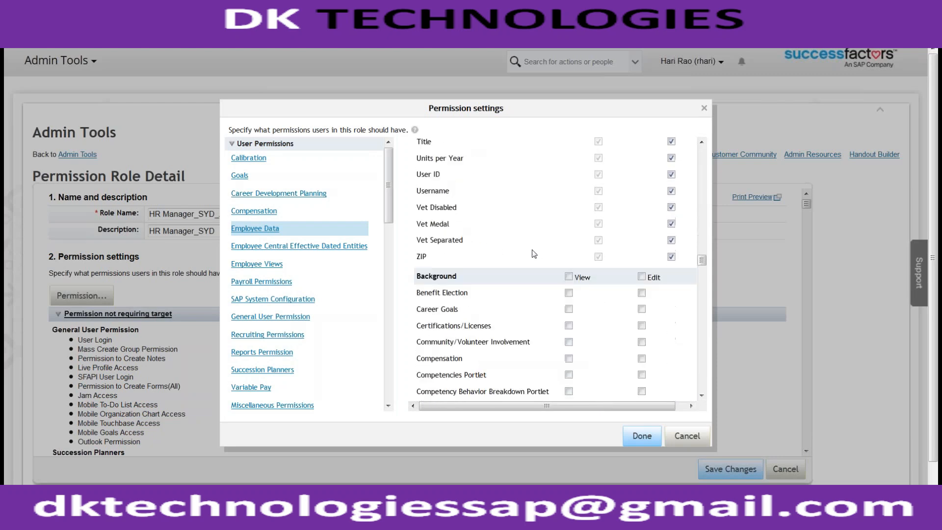
{"action": "scroll", "coordinate": [534, 254], "scroll_direction": "down", "scroll_amount": 1}
Step: Grant Edit on all Background fields, and View and Edit on User Information and HR Information
{"action": "left_click_drag", "start_coordinate": [432, 250], "coordinate": [458, 252]}
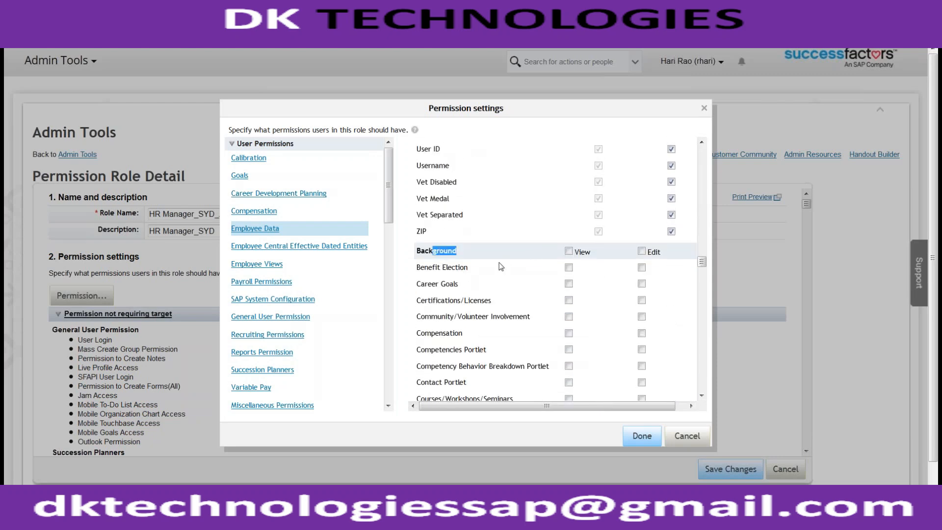
{"action": "left_click", "coordinate": [642, 251]}
{"action": "scroll", "coordinate": [640, 270], "scroll_direction": "down", "scroll_amount": 3}
{"action": "scroll", "coordinate": [639, 272], "scroll_direction": "down", "scroll_amount": 7}
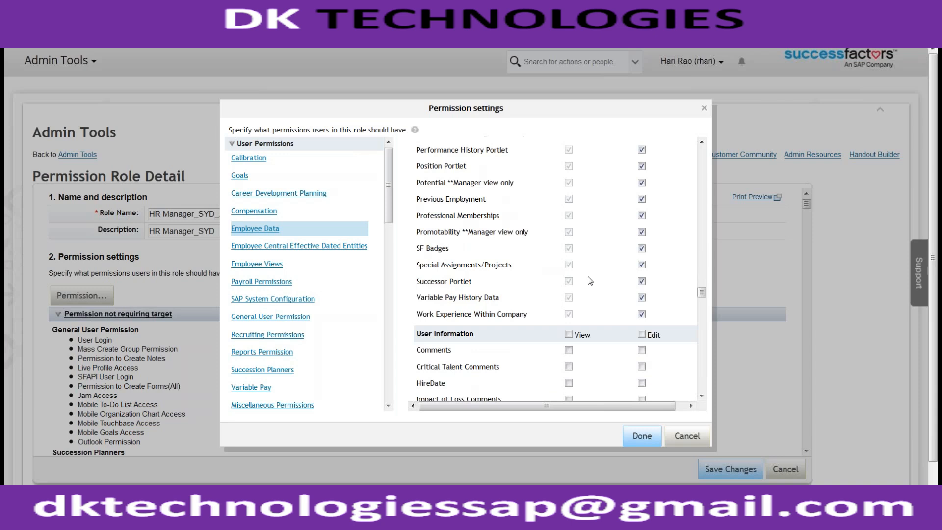
{"action": "left_click", "coordinate": [569, 334]}
{"action": "left_click", "coordinate": [641, 335]}
{"action": "scroll", "coordinate": [540, 324], "scroll_direction": "down", "scroll_amount": 10}
{"action": "left_click", "coordinate": [569, 229]}
{"action": "left_click", "coordinate": [642, 229]}
Step: Grant Edit on all Employment Details, Global Assignment Details and HR Actions fields
{"action": "scroll", "coordinate": [524, 265], "scroll_direction": "down", "scroll_amount": 5}
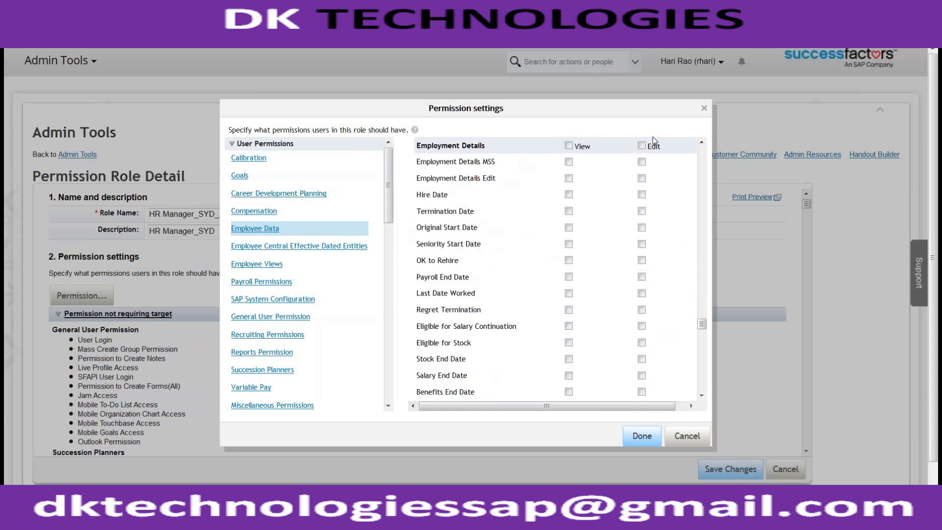
{"action": "left_click", "coordinate": [641, 146]}
{"action": "scroll", "coordinate": [475, 239], "scroll_direction": "down", "scroll_amount": 6}
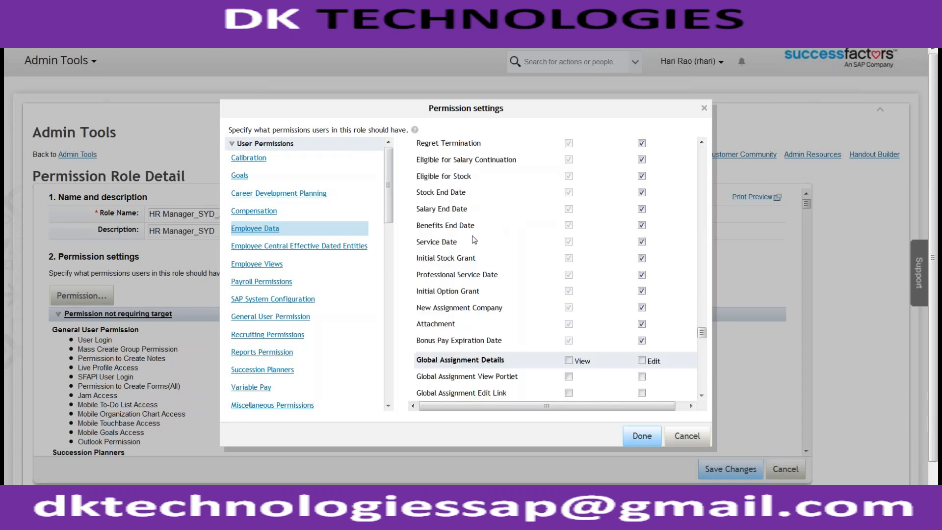
{"action": "left_click", "coordinate": [641, 194]}
{"action": "scroll", "coordinate": [642, 194], "scroll_direction": "down", "scroll_amount": 5}
{"action": "scroll", "coordinate": [548, 186], "scroll_direction": "down", "scroll_amount": 3}
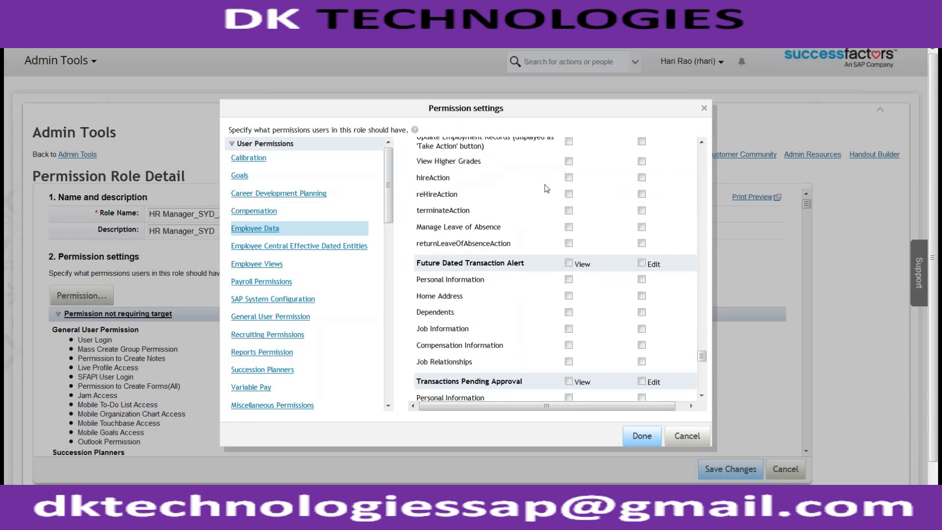
{"action": "scroll", "coordinate": [540, 202], "scroll_direction": "up", "scroll_amount": 3}
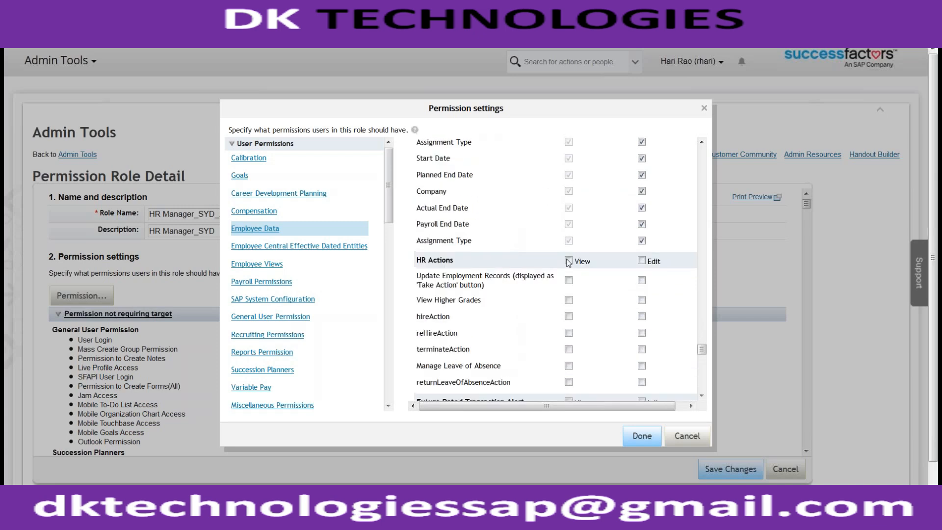
{"action": "left_click", "coordinate": [641, 261]}
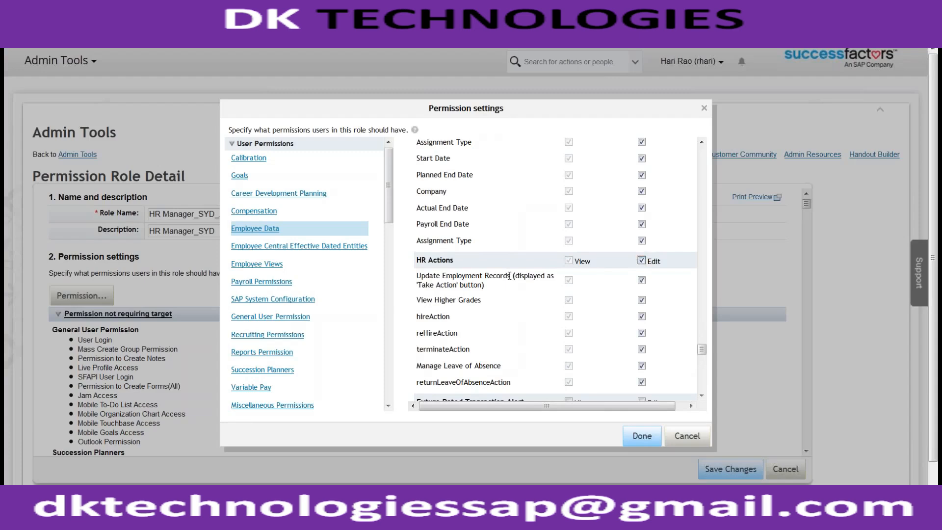
{"action": "scroll", "coordinate": [299, 265], "scroll_direction": "down", "scroll_amount": 5}
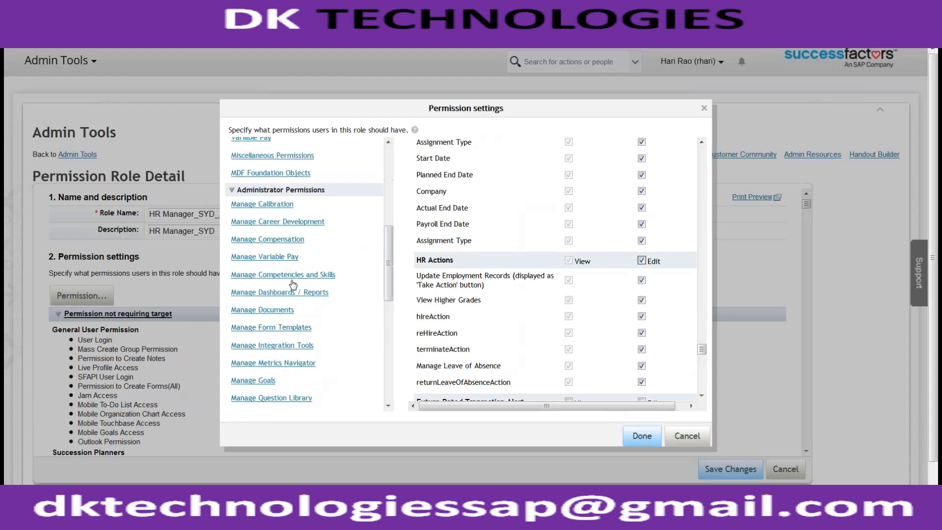
{"action": "scroll", "coordinate": [293, 285], "scroll_direction": "down", "scroll_amount": 4}
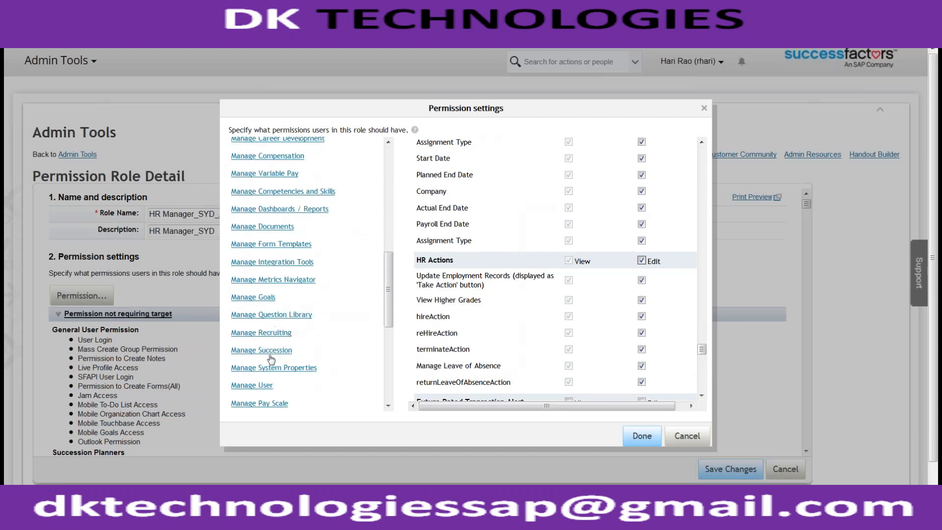
Step: Under Manage User, grant the Employee Export and Import Employee Data permissions
{"action": "scroll", "coordinate": [271, 361], "scroll_direction": "down", "scroll_amount": 3}
{"action": "left_click", "coordinate": [254, 330]}
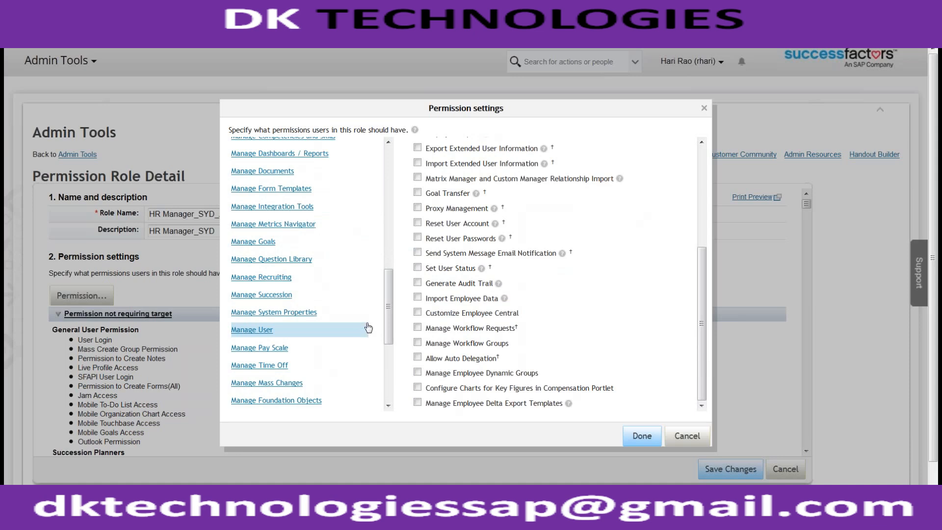
{"action": "scroll", "coordinate": [467, 300], "scroll_direction": "down", "scroll_amount": 1}
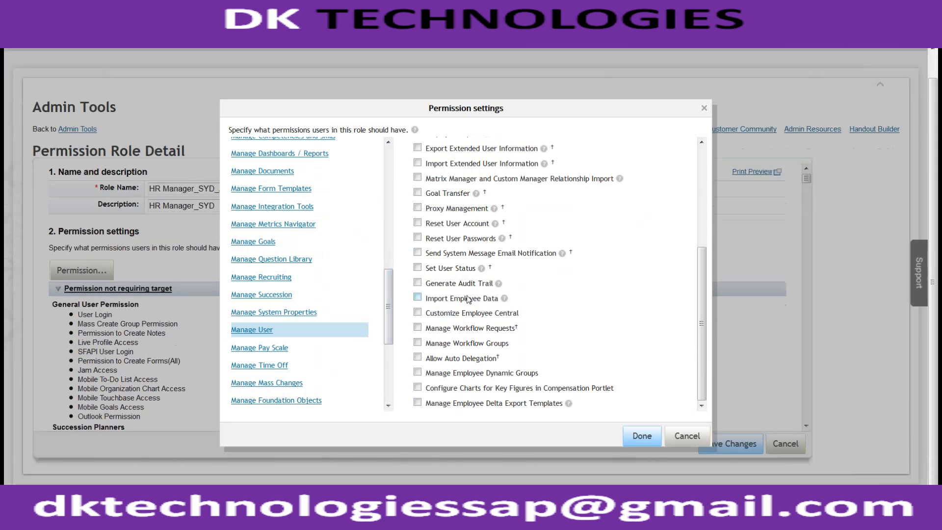
{"action": "scroll", "coordinate": [447, 271], "scroll_direction": "up", "scroll_amount": 3}
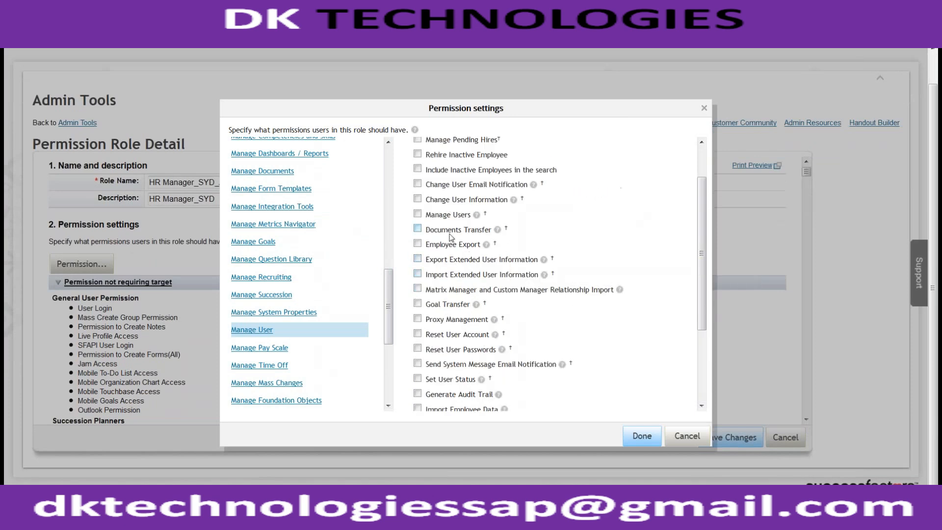
{"action": "left_click", "coordinate": [418, 245]}
{"action": "scroll", "coordinate": [446, 273], "scroll_direction": "up", "scroll_amount": 1}
{"action": "scroll", "coordinate": [446, 273], "scroll_direction": "down", "scroll_amount": 2}
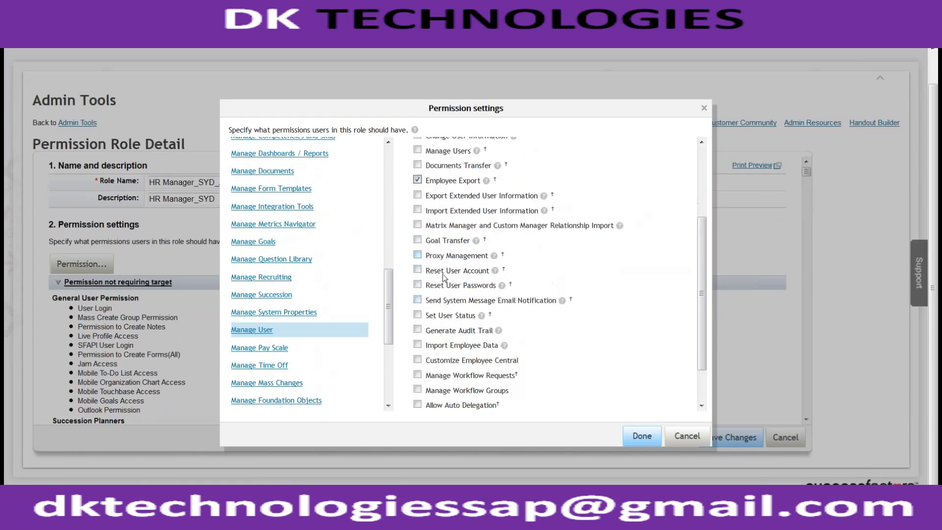
{"action": "left_click", "coordinate": [417, 344]}
Step: Toggle Proxy Management, Reset User Passwords and Reset User Account on, then leave them unchecked
{"action": "left_click", "coordinate": [418, 255]}
{"action": "left_click", "coordinate": [417, 255]}
{"action": "left_click", "coordinate": [418, 285]}
{"action": "left_click", "coordinate": [418, 270]}
{"action": "left_click", "coordinate": [417, 285]}
{"action": "left_click", "coordinate": [418, 270]}
{"action": "scroll", "coordinate": [423, 258], "scroll_direction": "down", "scroll_amount": 1}
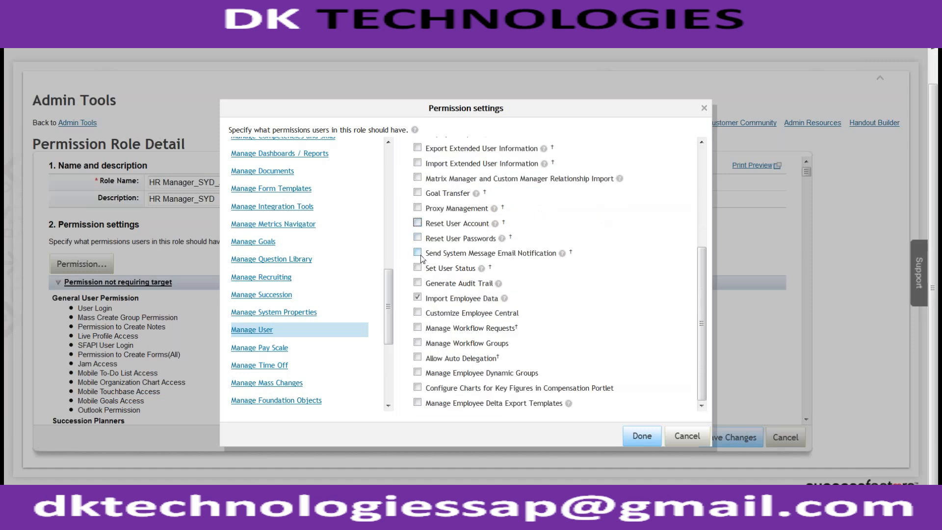
{"action": "scroll", "coordinate": [590, 210], "scroll_direction": "up", "scroll_amount": 4}
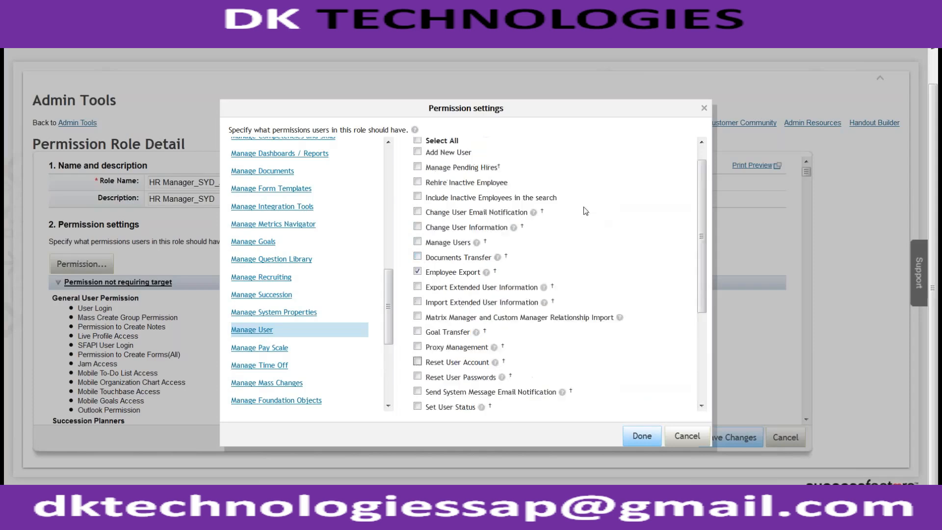
Step: Cancel the Permission settings dialog and scroll to the top of the HR Manager_SYD_AUS detail page
{"action": "left_click", "coordinate": [686, 438]}
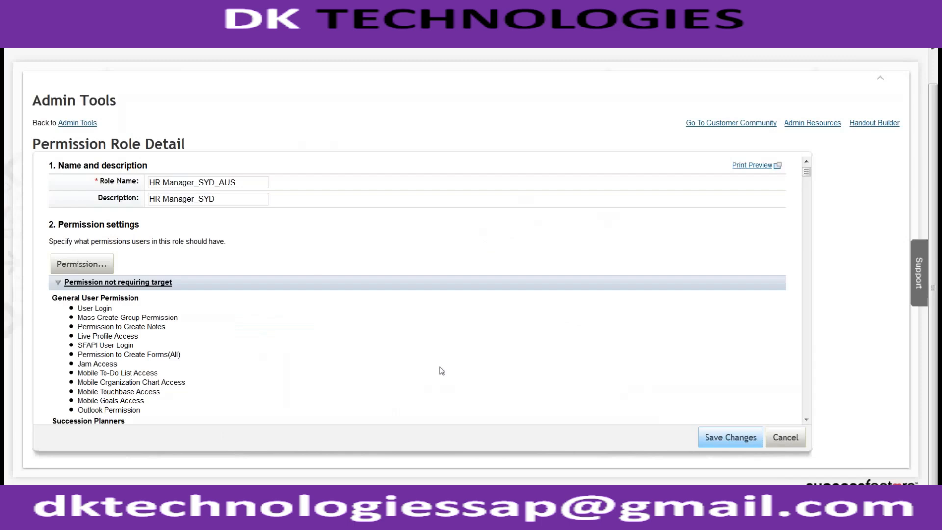
{"action": "scroll", "coordinate": [424, 320], "scroll_direction": "up", "scroll_amount": 1}
{"action": "scroll", "coordinate": [424, 320], "scroll_direction": "up", "scroll_amount": 1}
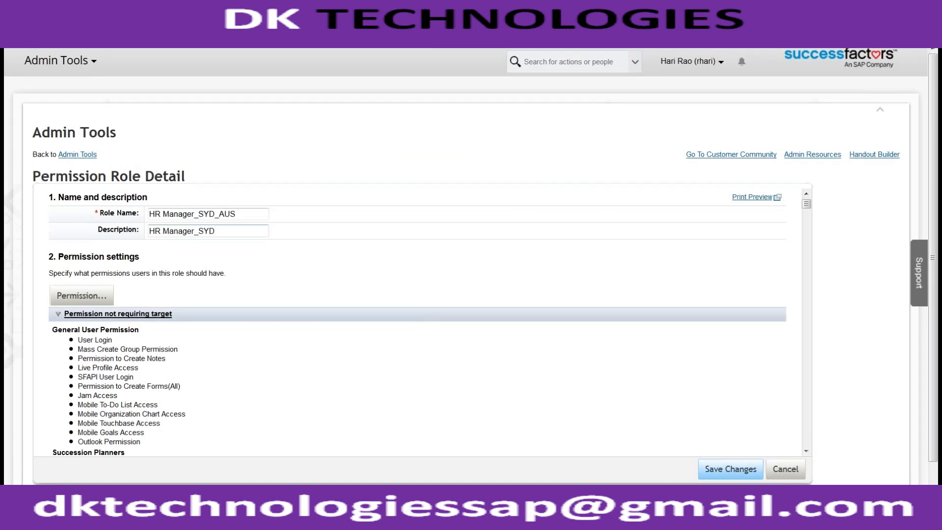
Step: Return to Admin Tools and open Manage Permission Roles under Set User Permissions
{"action": "left_click", "coordinate": [93, 157]}
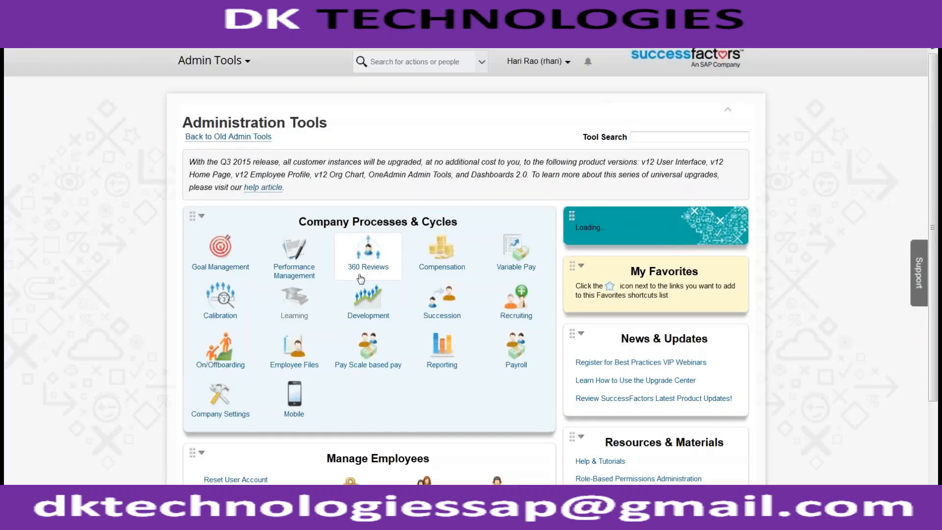
{"action": "scroll", "coordinate": [361, 278], "scroll_direction": "down", "scroll_amount": 2}
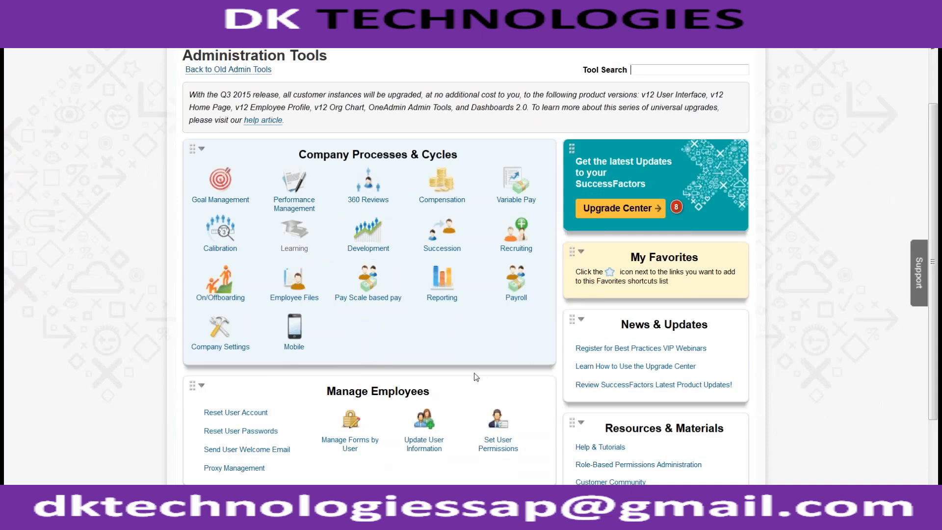
{"action": "scroll", "coordinate": [475, 374], "scroll_direction": "down", "scroll_amount": 2}
{"action": "left_click", "coordinate": [505, 367]}
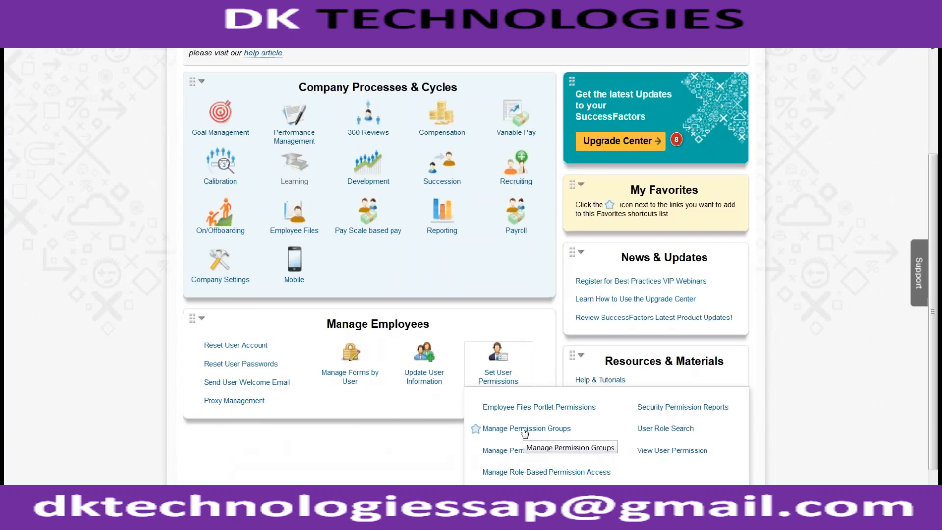
{"action": "left_click", "coordinate": [528, 450]}
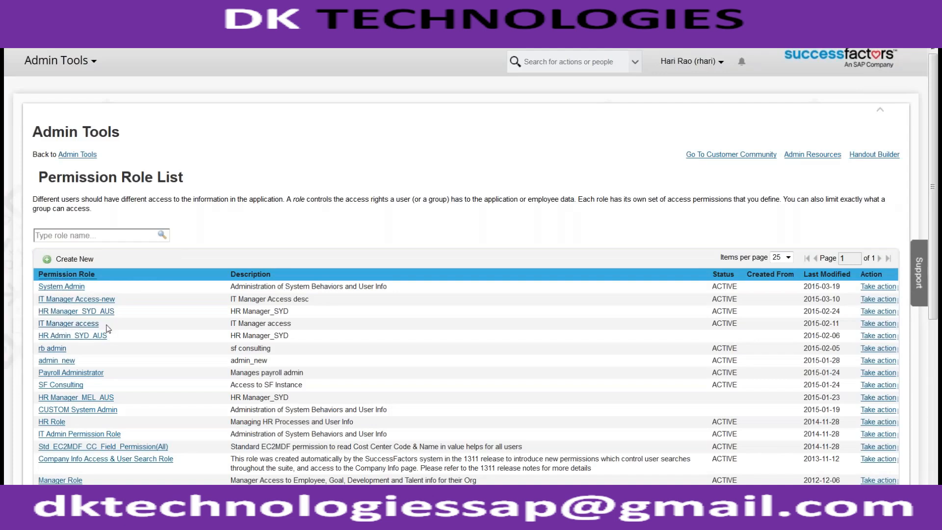
Step: Highlight the admin_new role name and the IT Admin Permission Role description in the role list
{"action": "left_click_drag", "start_coordinate": [89, 364], "coordinate": [38, 363]}
{"action": "left_click", "coordinate": [893, 425]}
{"action": "triple_click", "coordinate": [387, 436]}
{"action": "triple_click", "coordinate": [384, 435]}
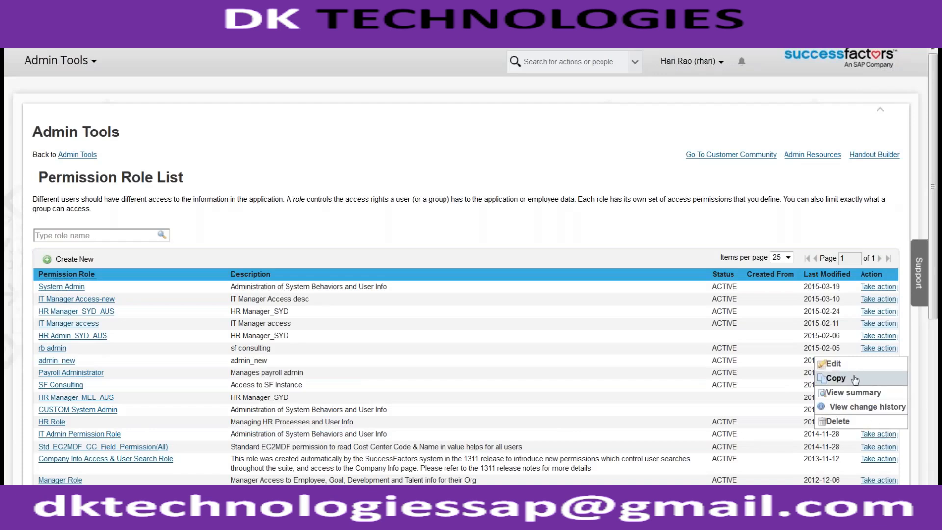
Step: Copy IT Admin Permission Role as a new role named 'India Admin Permission Role'
{"action": "left_click", "coordinate": [854, 380]}
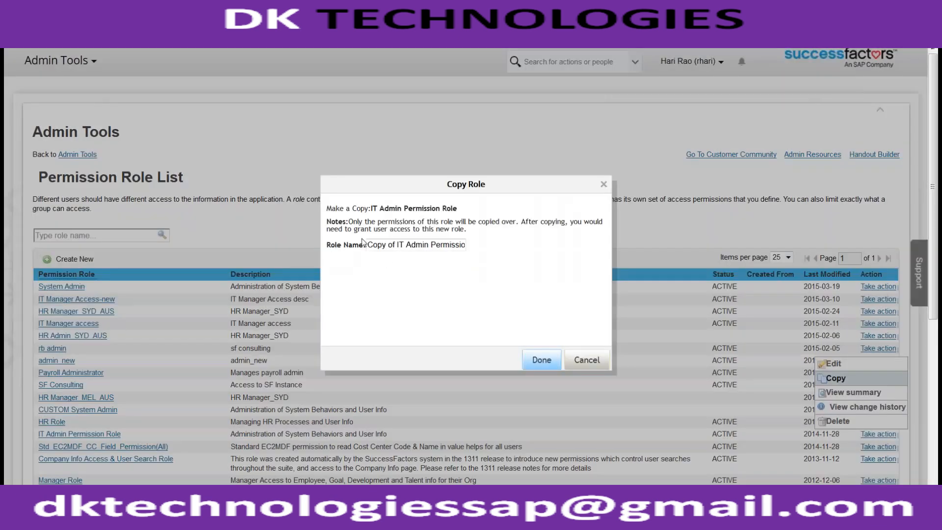
{"action": "triple_click", "coordinate": [386, 244]}
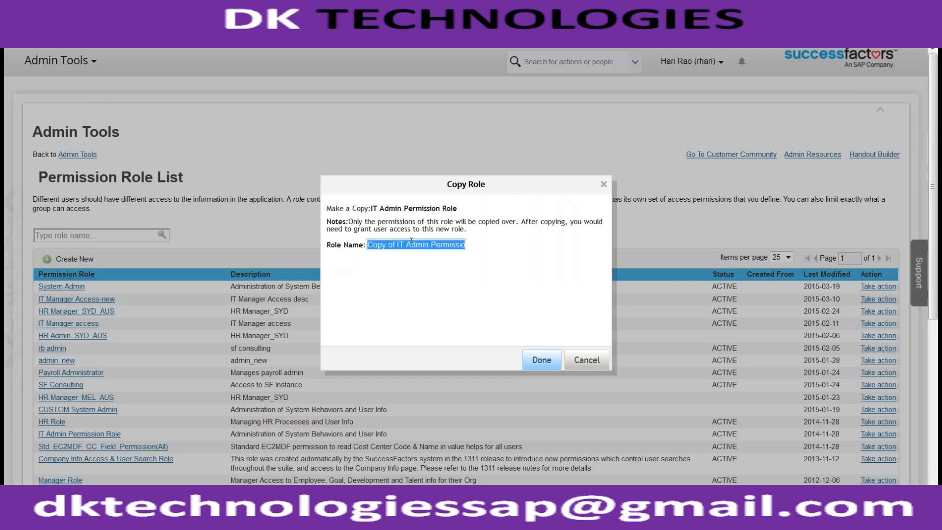
{"action": "type", "text": "India Permiss"}
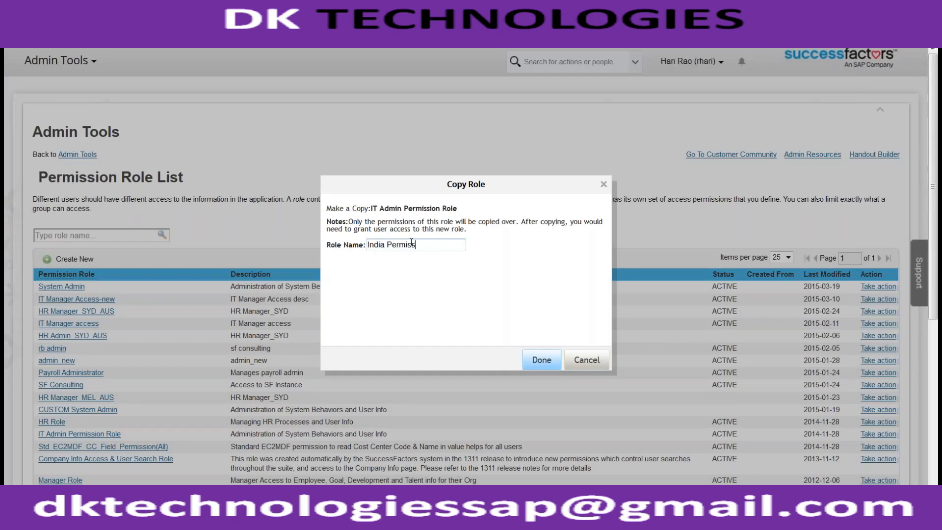
{"action": "type", "text": "ion"}
{"action": "key", "text": "BackSpace"}
{"action": "key", "text": "BackSpace"}
{"action": "key", "text": "BackSpace"}
{"action": "key", "text": "BackSpace"}
{"action": "key", "text": "BackSpace"}
{"action": "key", "text": "BackSpace"}
{"action": "key", "text": "BackSpace"}
{"action": "key", "text": "BackSpace"}
{"action": "key", "text": "BackSpace"}
{"action": "key", "text": "BackSpace"}
{"action": "key", "text": "BackSpace"}
{"action": "key", "text": "BackSpace"}
{"action": "type", "text": "a Admin Permission Role"}
{"action": "key", "text": "Return"}
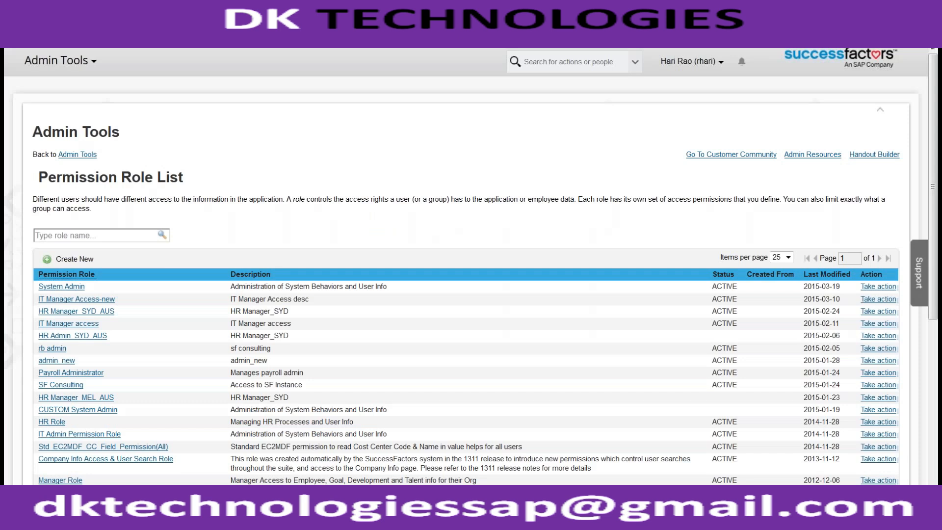
Step: Scroll the role list and refresh with F5 until India Admin Permission Role appears at the top
{"action": "scroll", "coordinate": [442, 219], "scroll_direction": "down", "scroll_amount": 6}
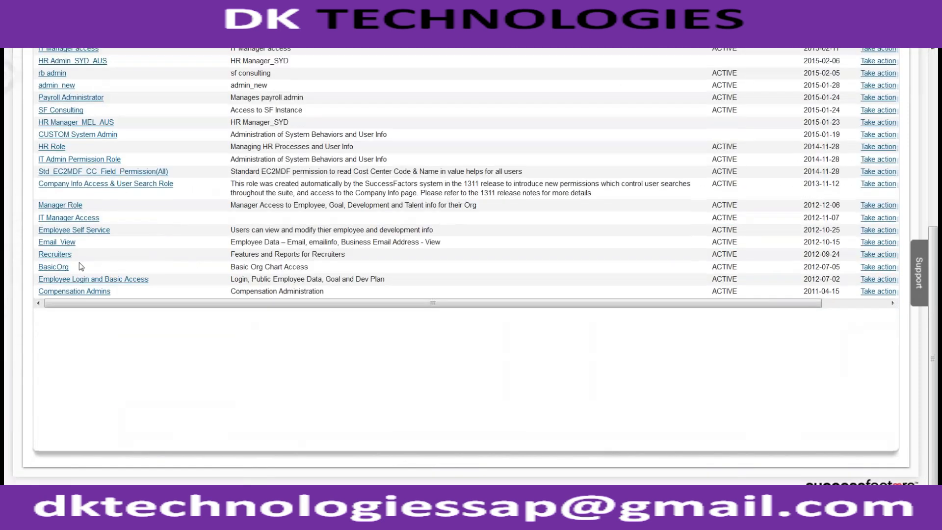
{"action": "scroll", "coordinate": [70, 296], "scroll_direction": "up", "scroll_amount": 6}
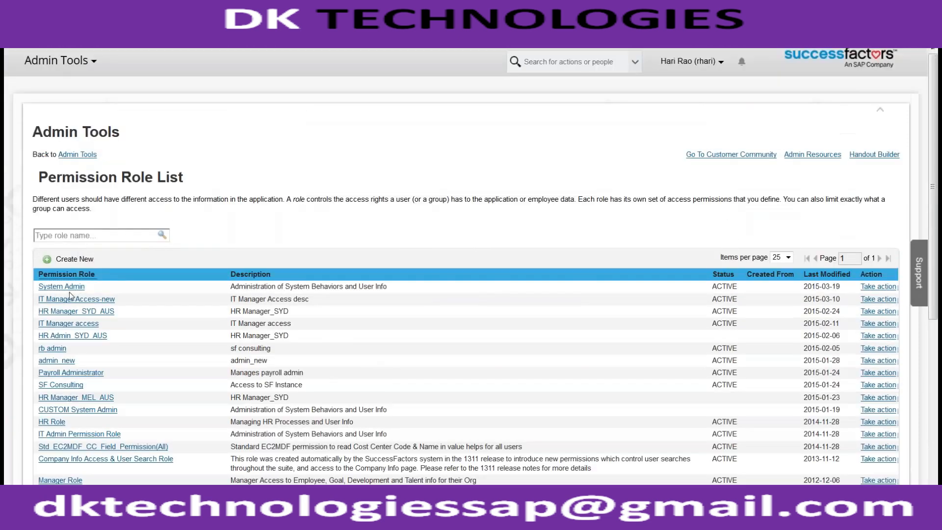
{"action": "scroll", "coordinate": [118, 316], "scroll_direction": "down", "scroll_amount": 6}
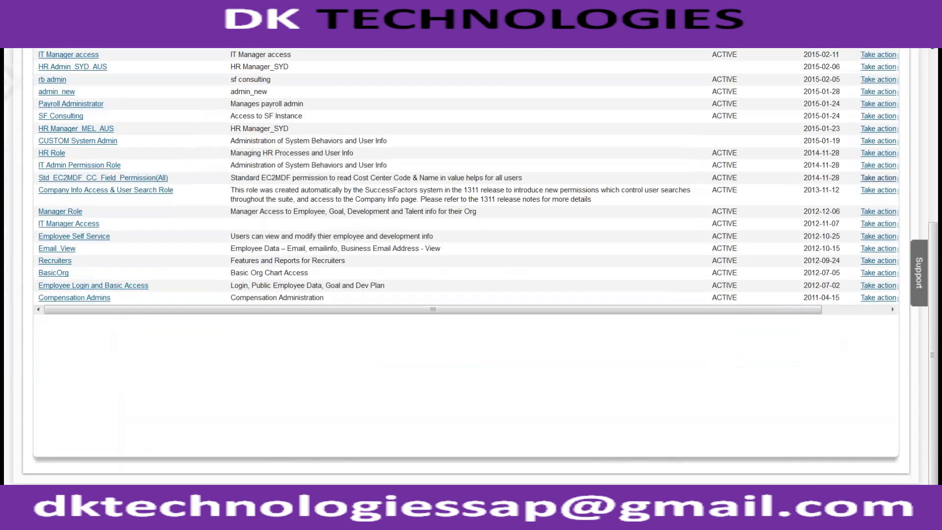
{"action": "scroll", "coordinate": [694, 252], "scroll_direction": "right", "scroll_amount": 3}
{"action": "scroll", "coordinate": [696, 253], "scroll_direction": "up", "scroll_amount": 5}
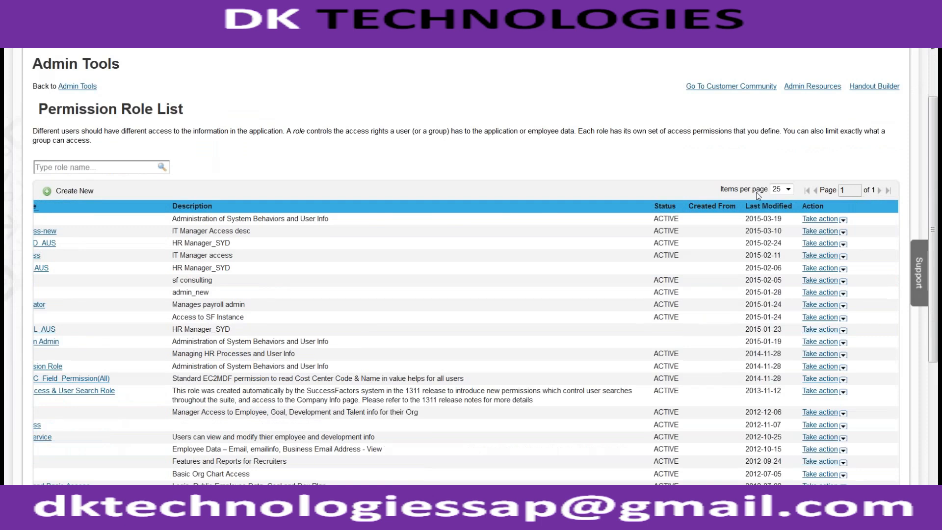
{"action": "scroll", "coordinate": [549, 346], "scroll_direction": "down", "scroll_amount": 2}
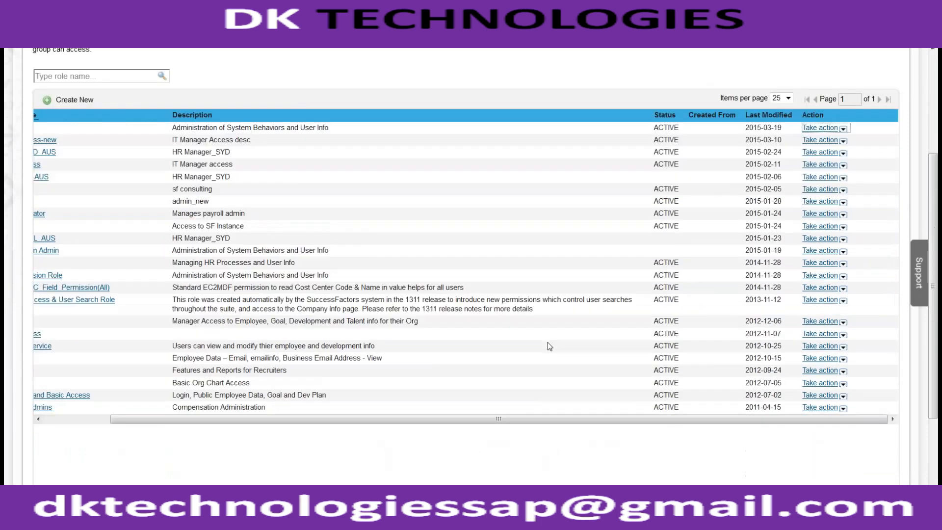
{"action": "scroll", "coordinate": [565, 334], "scroll_direction": "down", "scroll_amount": 3}
{"action": "left_click_drag", "start_coordinate": [555, 309], "coordinate": [117, 294]}
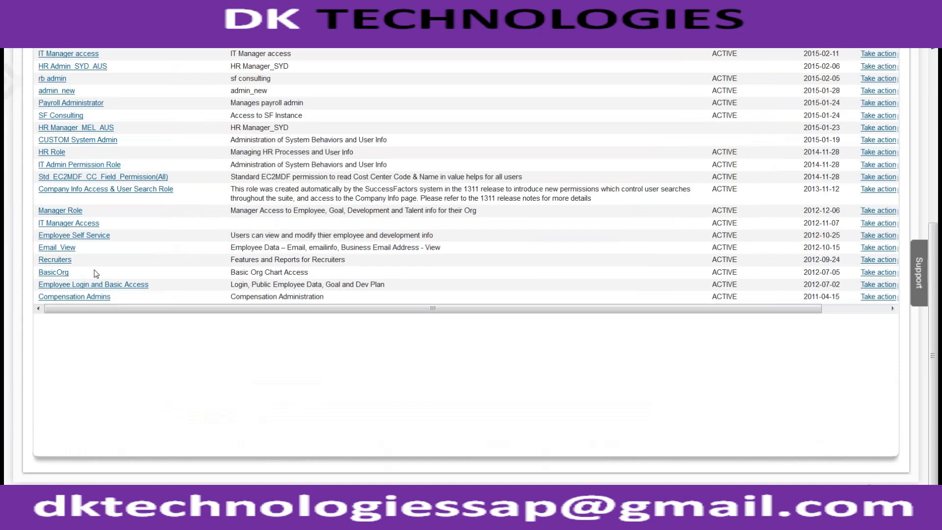
{"action": "scroll", "coordinate": [88, 231], "scroll_direction": "up", "scroll_amount": 2}
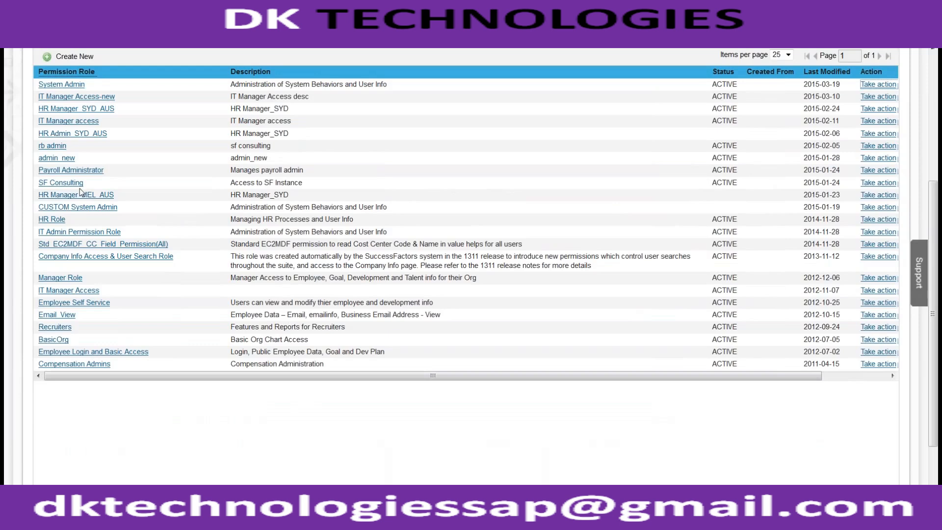
{"action": "scroll", "coordinate": [81, 191], "scroll_direction": "up", "scroll_amount": 3}
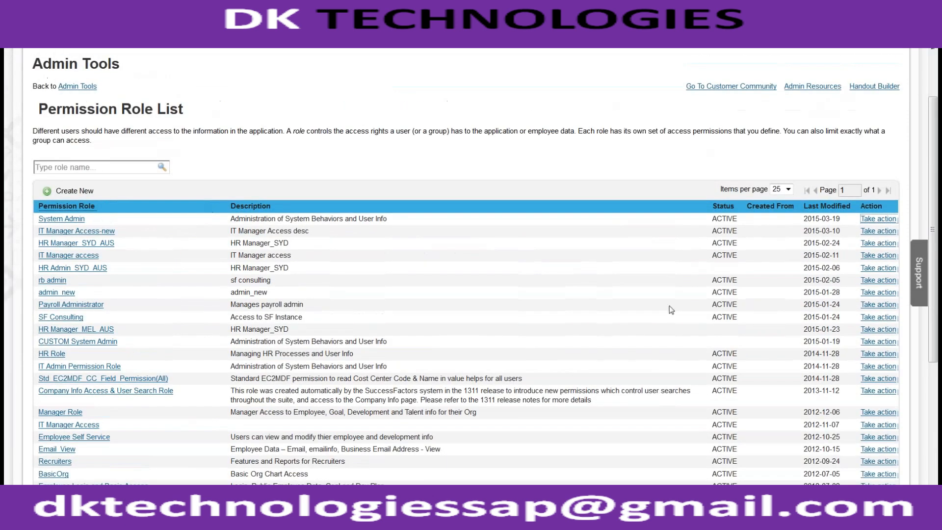
{"action": "scroll", "coordinate": [671, 310], "scroll_direction": "down", "scroll_amount": 3}
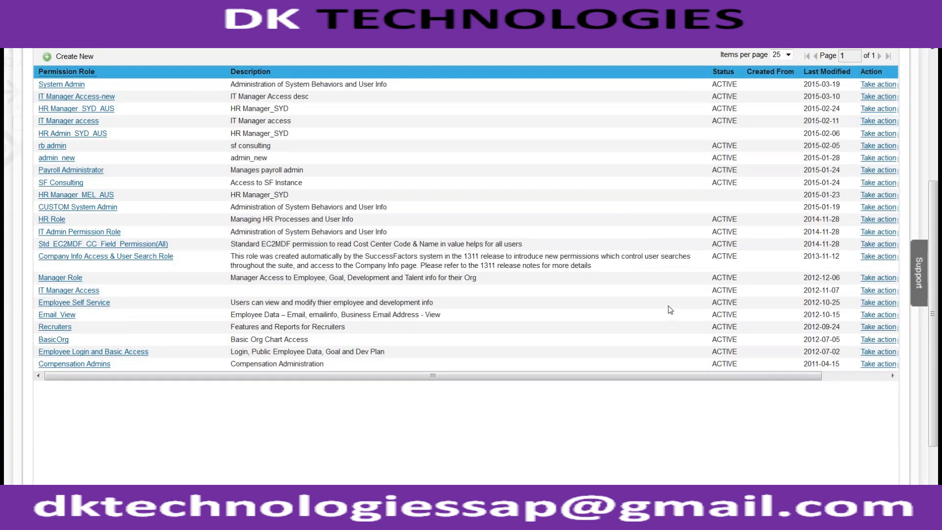
{"action": "key", "text": "F5"}
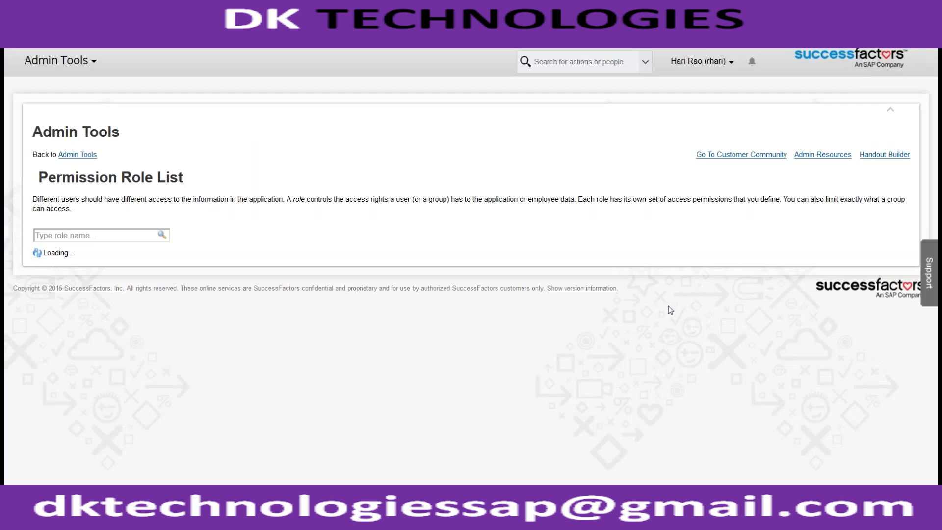
{"action": "scroll", "coordinate": [670, 310], "scroll_direction": "down", "scroll_amount": 4}
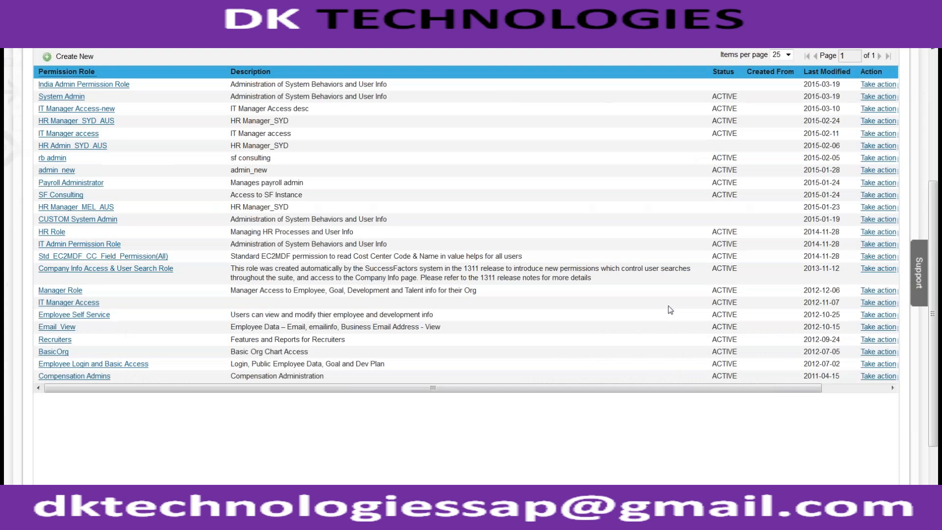